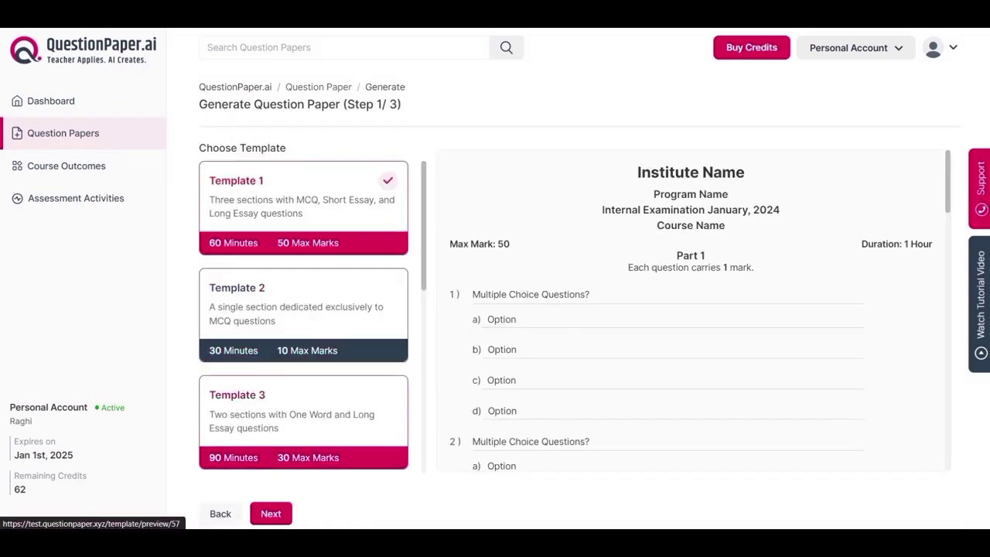
Choose Template 3, with One Word and Long Essay sections, for the question paper and continue to the exam details.
left_click(304, 415)
scroll(304, 415, "down", 2)
left_click(270, 513)
Set the exam name to "Internal exam" and the institution name to "ABC College of Arts and Science".
left_click(312, 165)
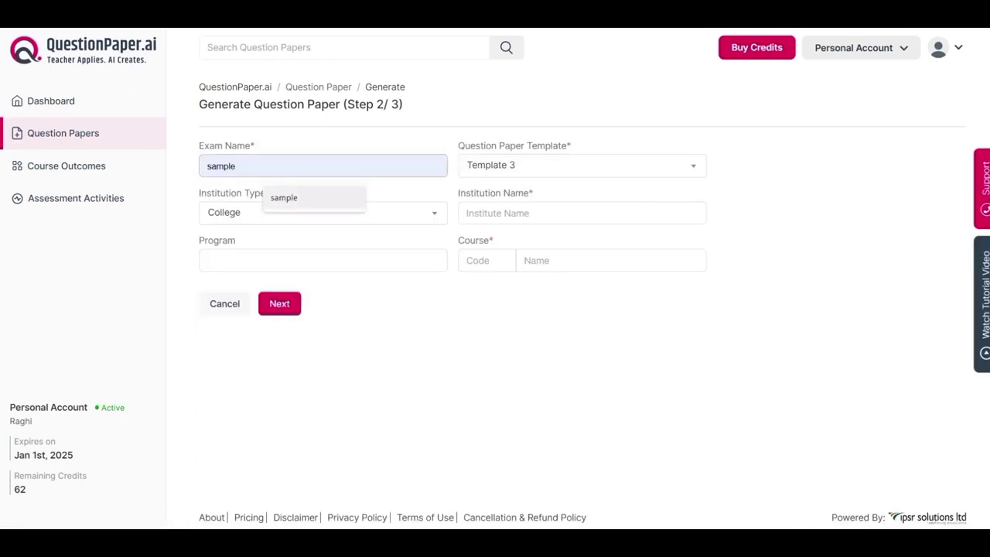
type("Internal exam")
left_click(534, 213)
type("A")
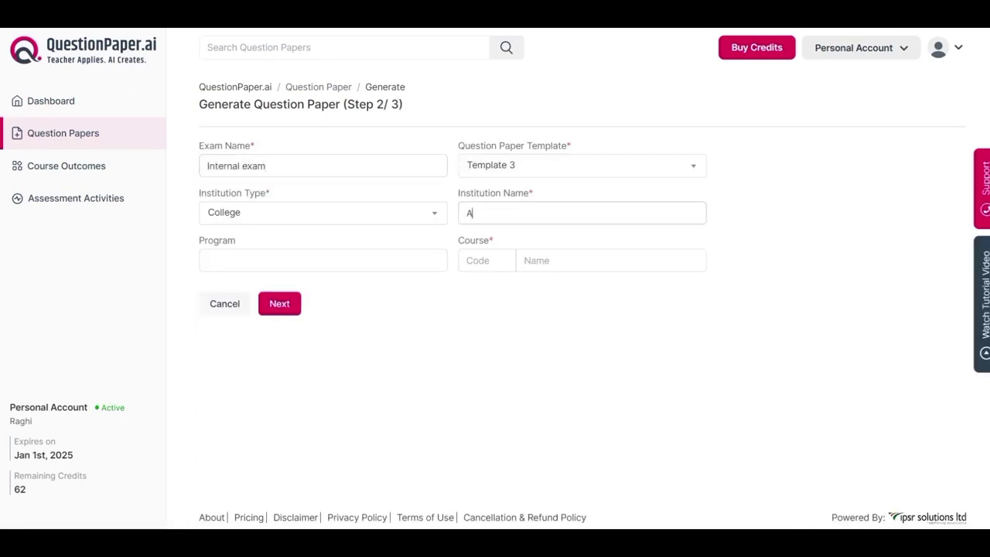
type("BC College of Arts and Science")
Enter program "M.Sc Chemistry", course code "CH 50 01 02" and course name "STRUCTURAL AND MOLECULAR ORGANIC CHEMISTRY", and continue to the generation settings.
left_click(263, 260)
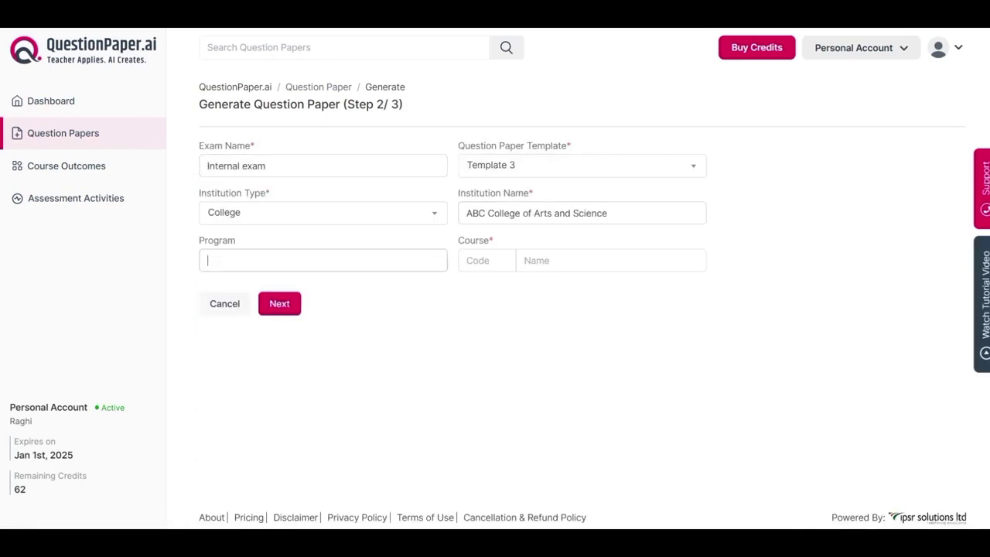
type("M.Sc Chemistry")
left_click(486, 260)
type("CH 50 01 02")
left_click(610, 261)
type("STRUCTURAL AND MOLECULAR ORGANIC CHEMISTRY")
left_click(279, 304)
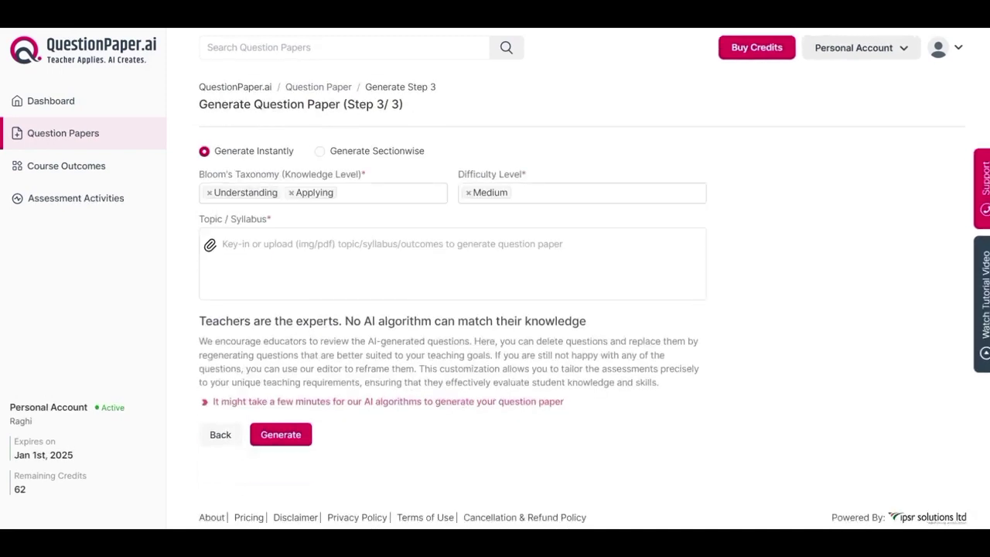
Generate the question paper sectionwise and start adding questions to Section A.
left_click(320, 151)
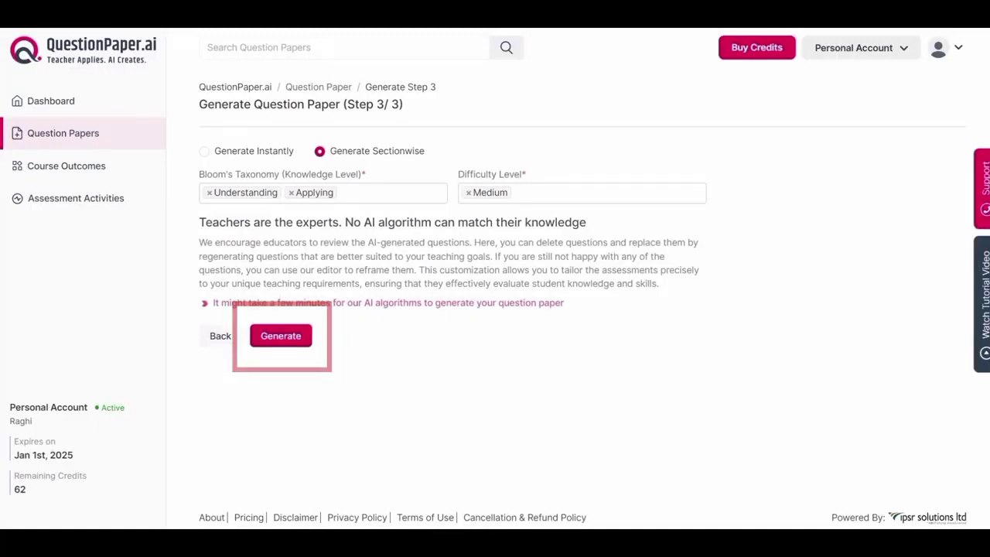
left_click(281, 335)
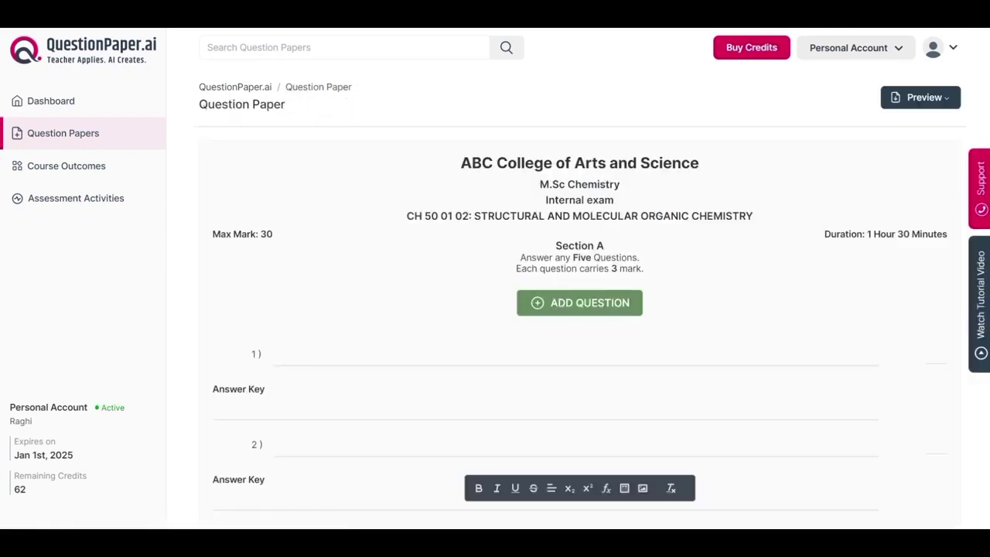
scroll(579, 310, "down", 4)
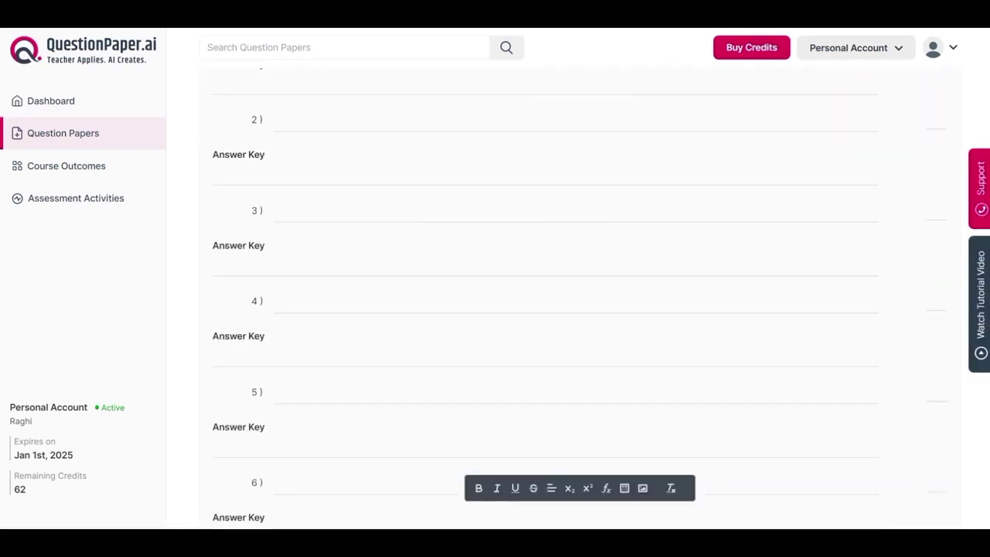
scroll(579, 309, "down", 10)
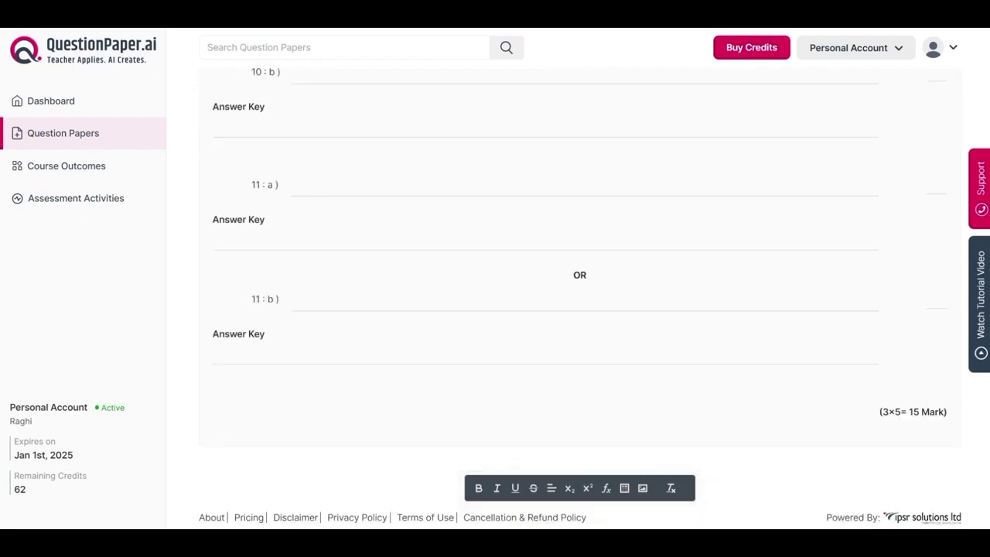
scroll(580, 309, "up", 15)
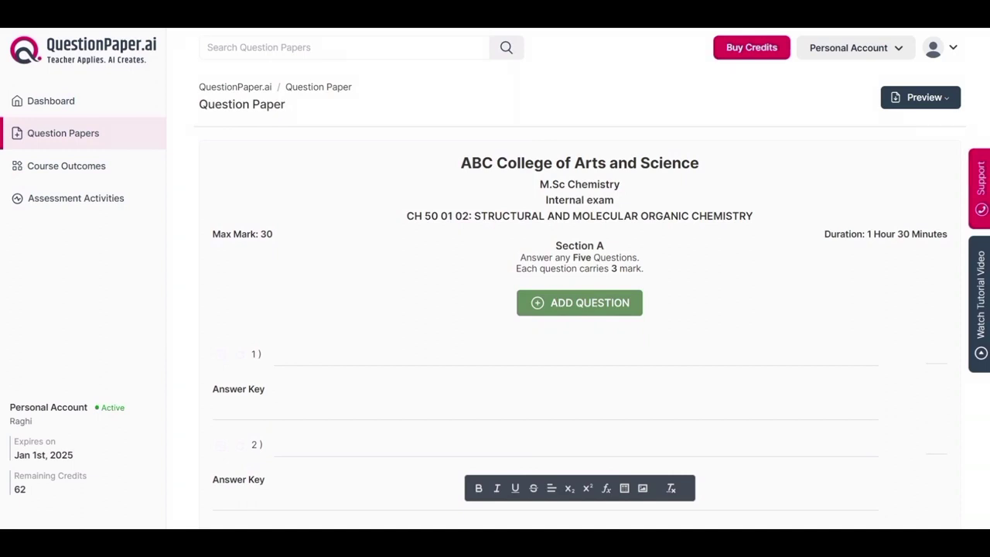
left_click(580, 302)
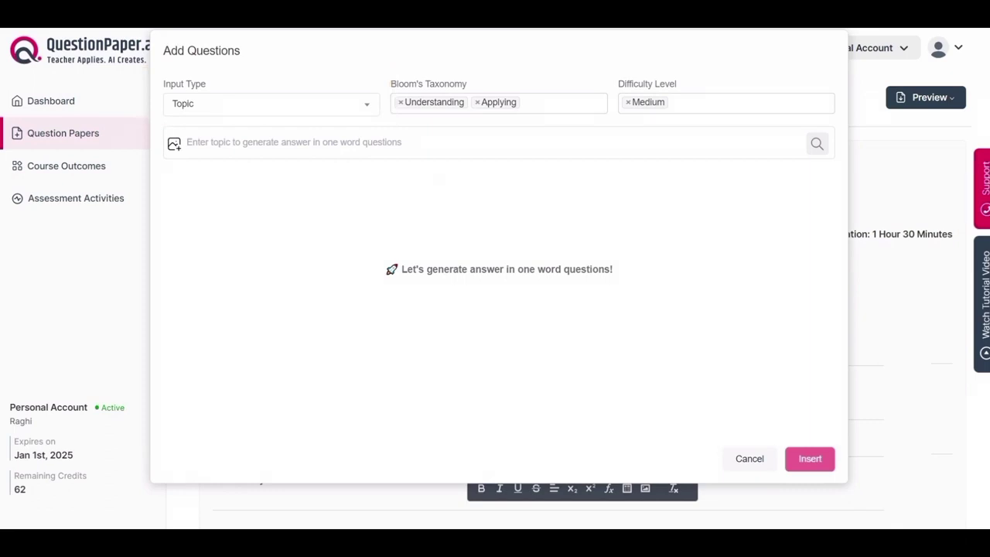
Review the available input types for generating questions, keeping Topic selected.
left_click(271, 104)
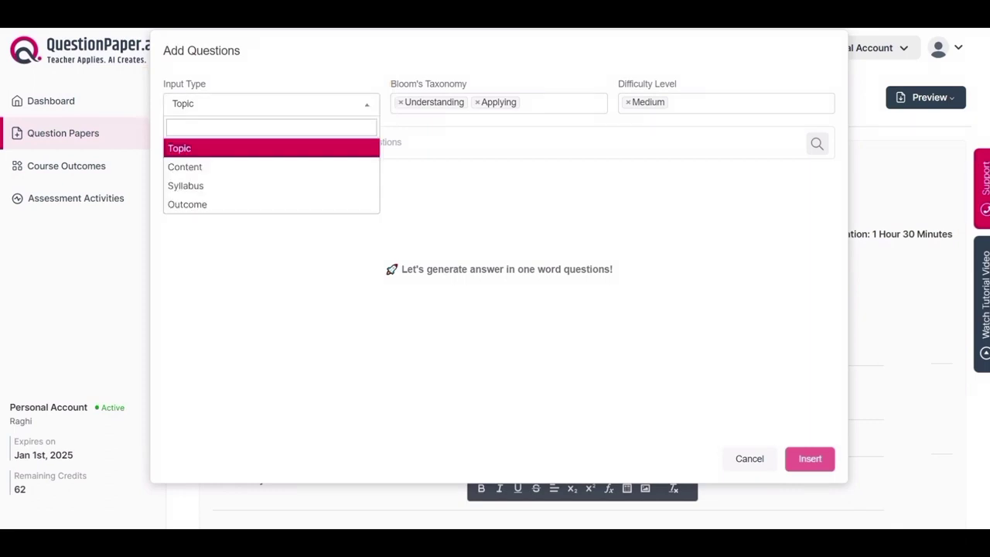
key("Down")
key("Down")
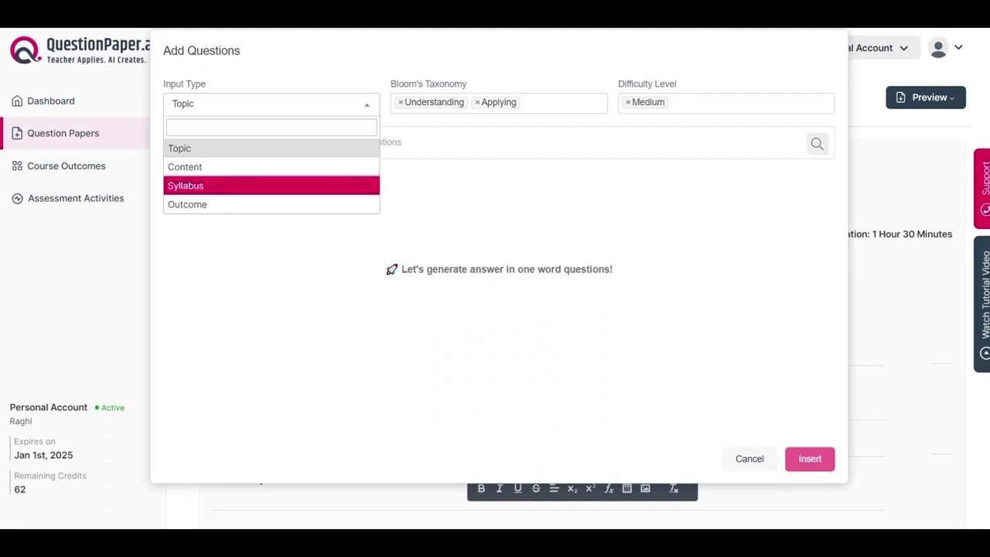
key("Down")
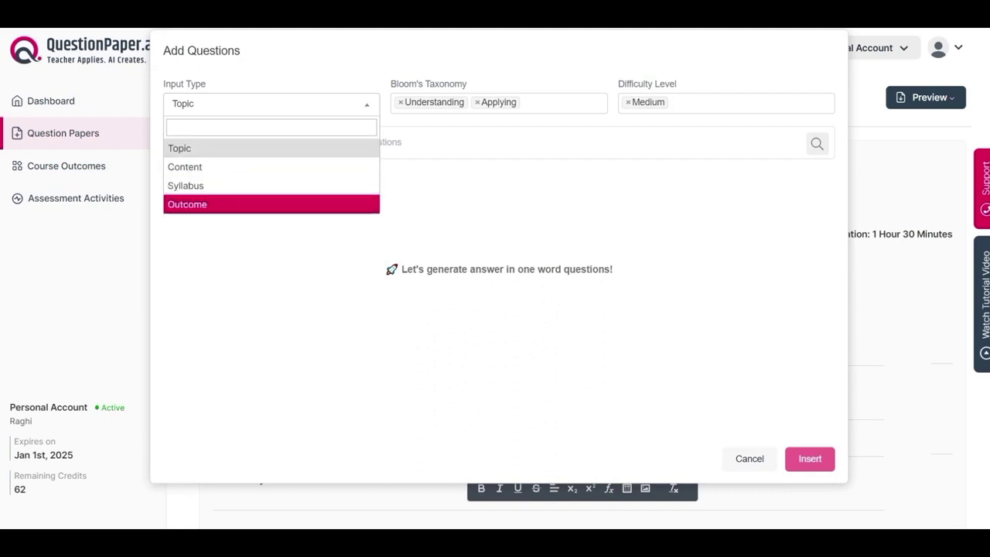
key("Escape")
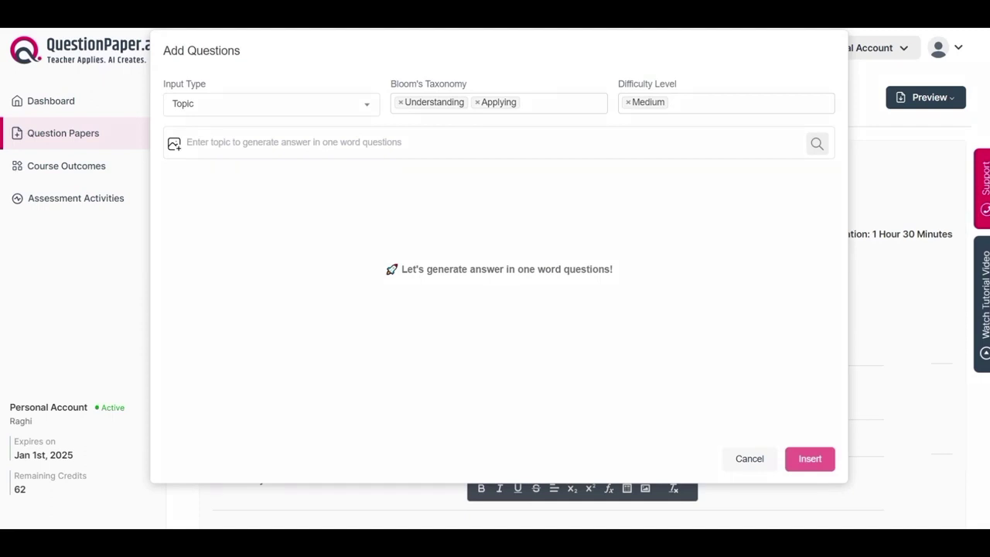
Review the Bloom's Taxonomy levels offered for the questions without changing the selection.
left_click(560, 103)
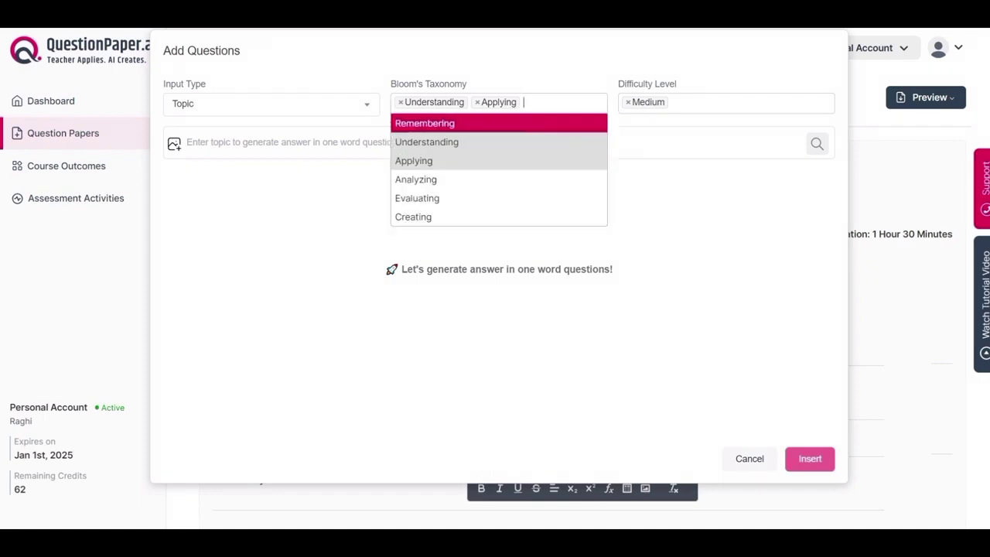
key("Down")
key("Down")
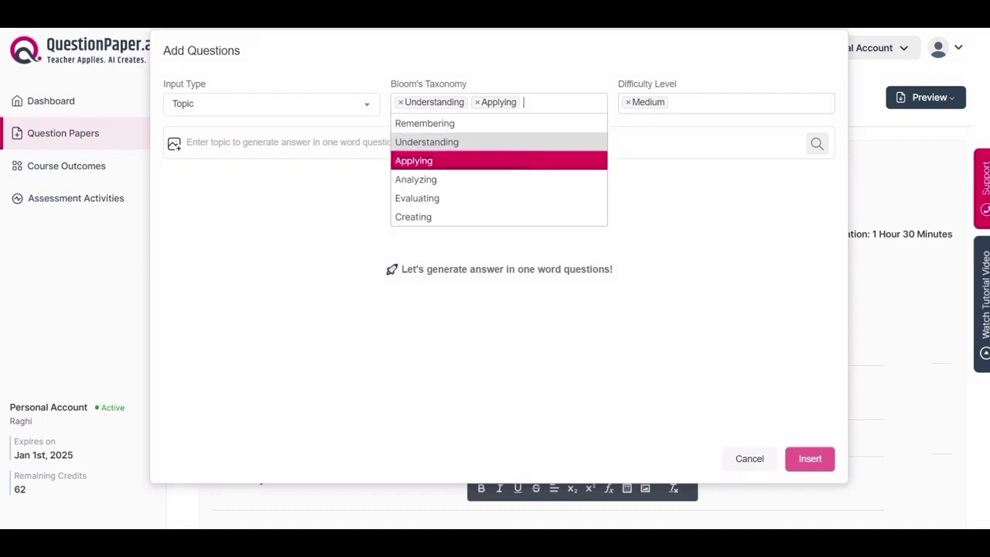
key("Down")
key("Down")
key("Up")
key("Down")
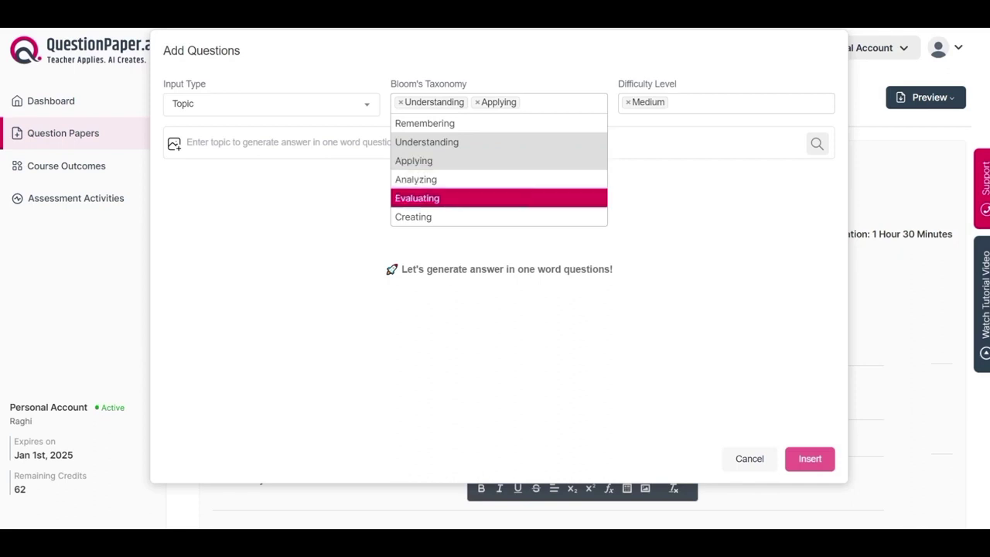
key("Down")
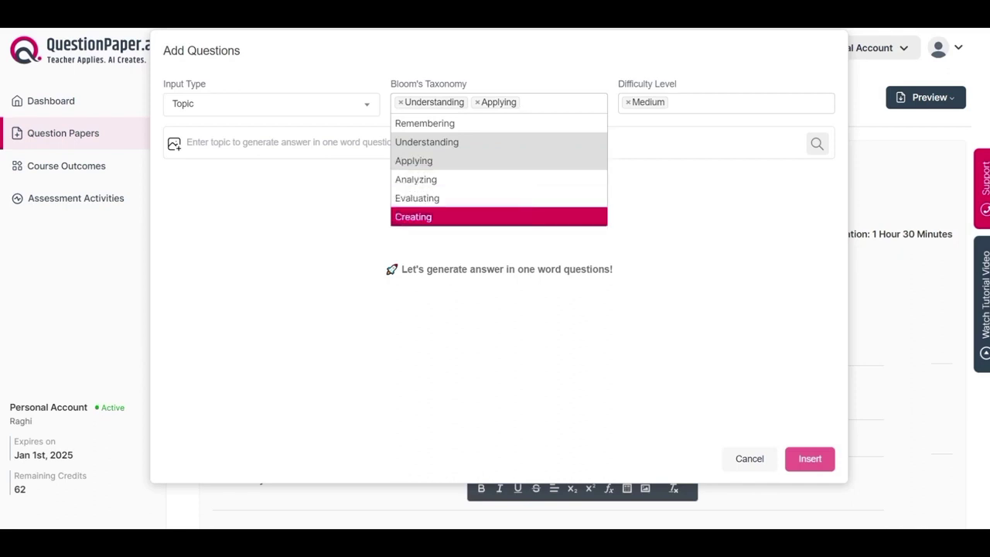
key("Escape")
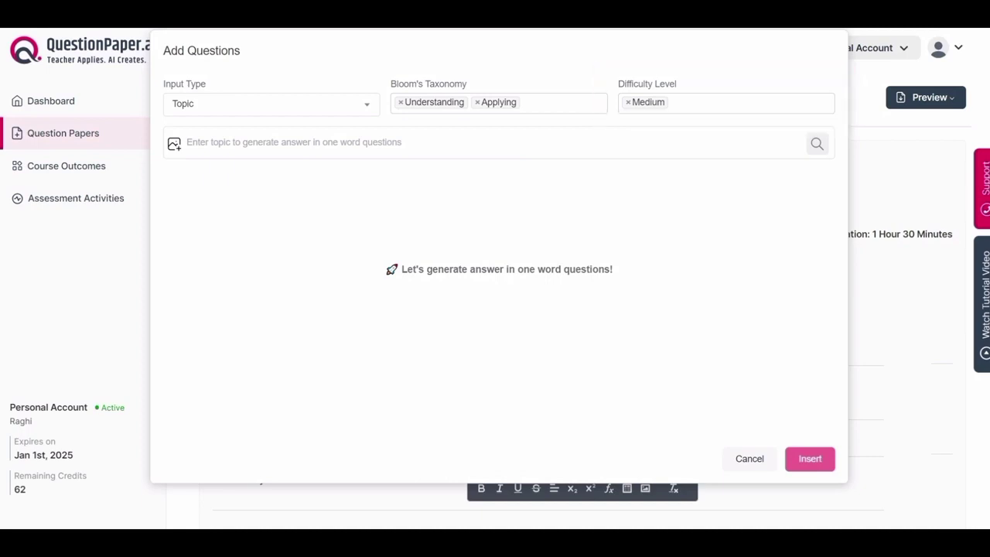
Review the difficulty levels offered for the questions, keeping Medium selected.
left_click(726, 103)
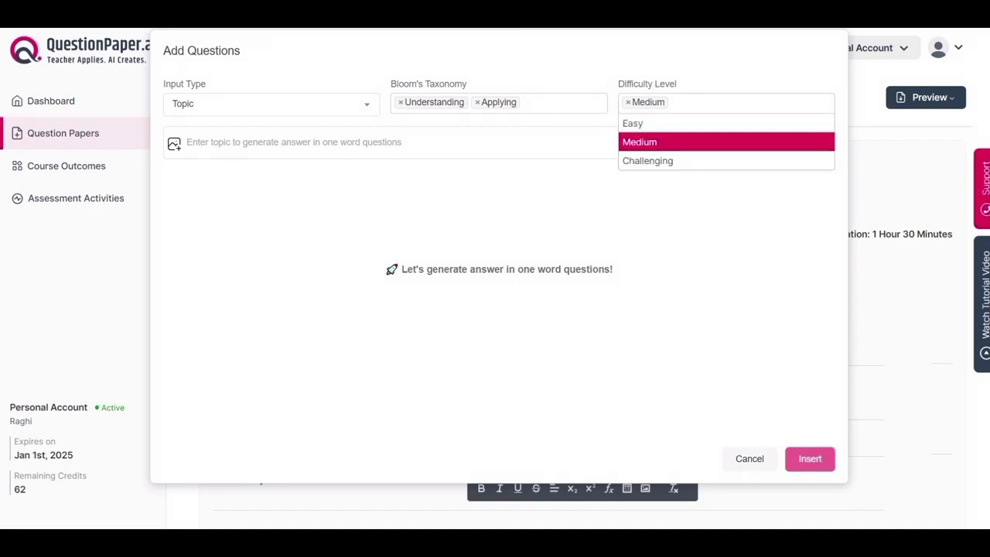
key("Up")
key("Down")
key("Down")
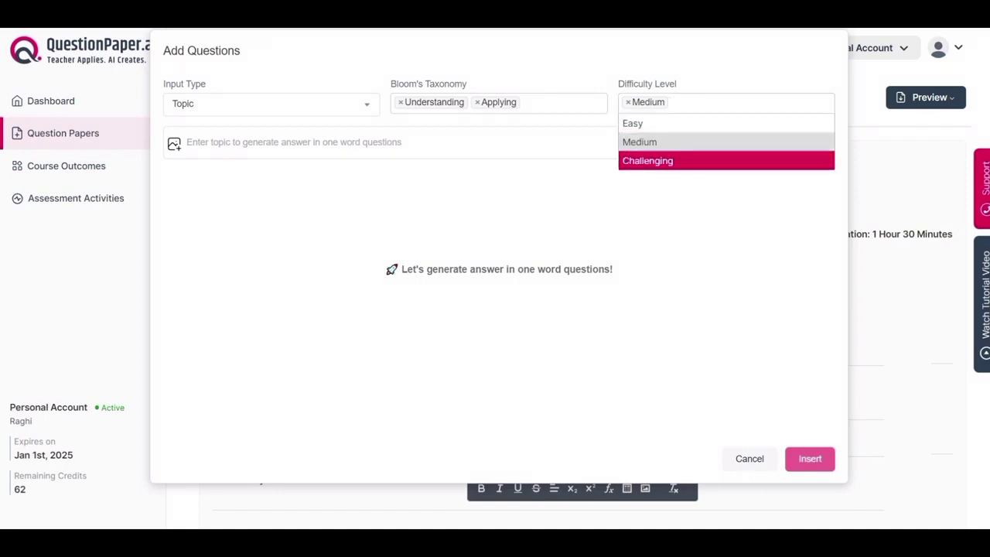
key("Escape")
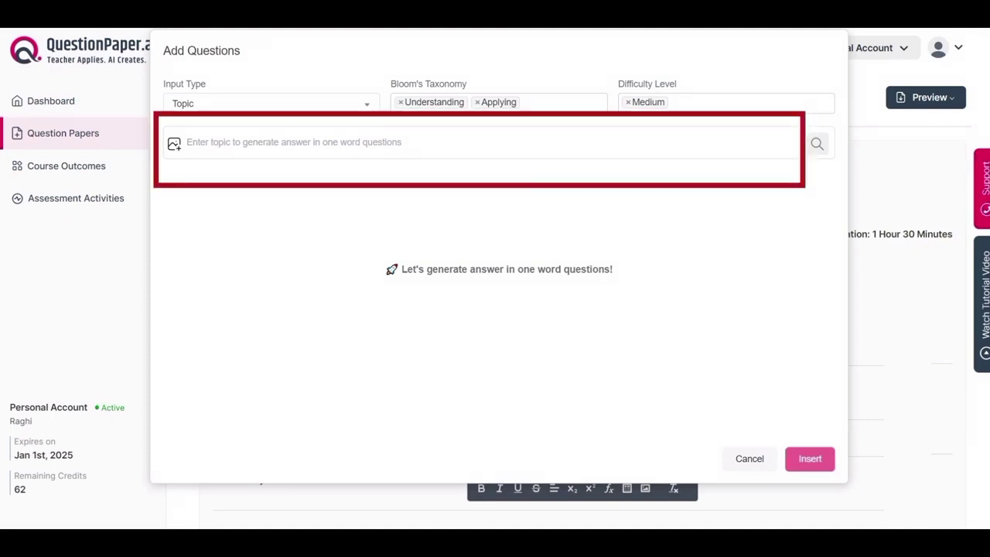
Generate one-word questions on the topic "Organic Photochemistry" and look through the suggestions.
left_click(294, 143)
type("Organic Photochemistry")
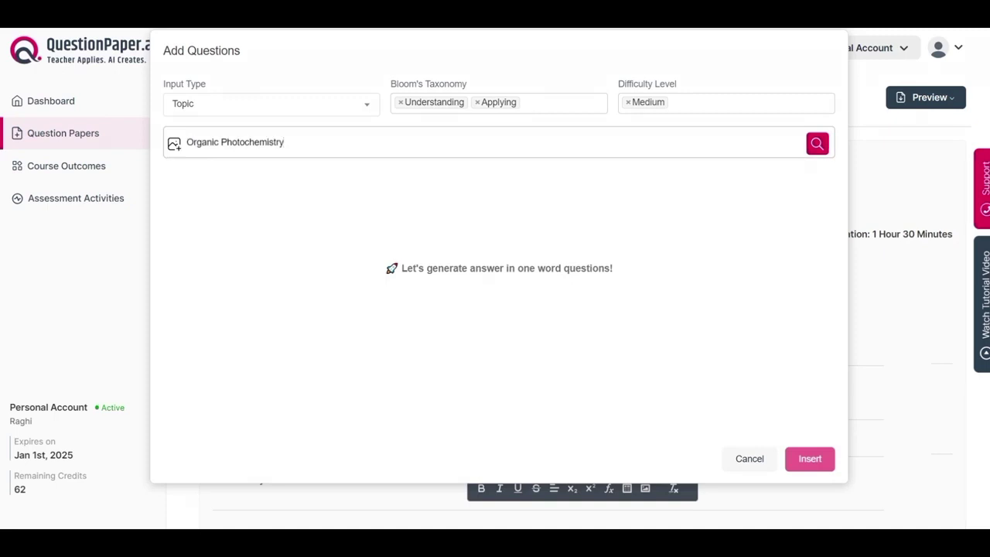
left_click(818, 144)
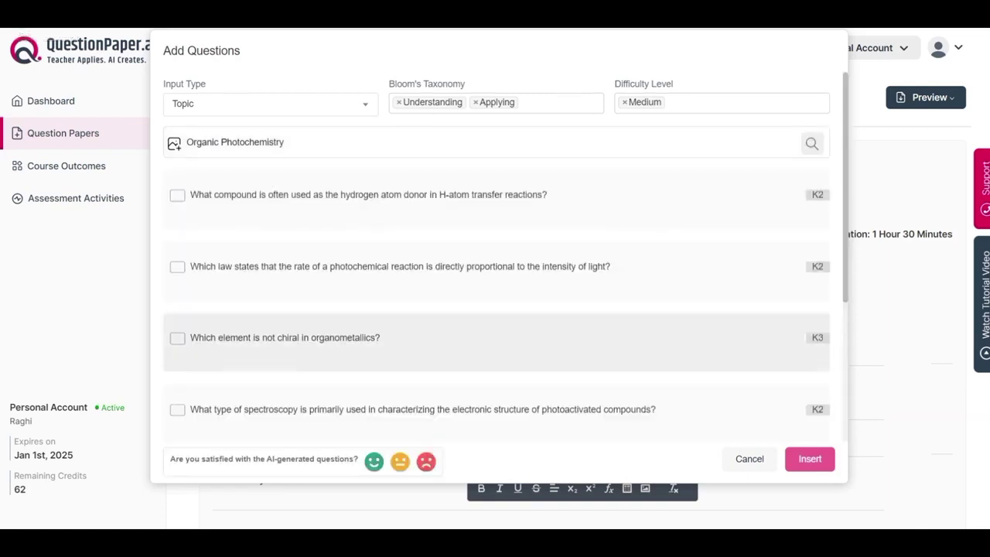
scroll(499, 263, "down", 10)
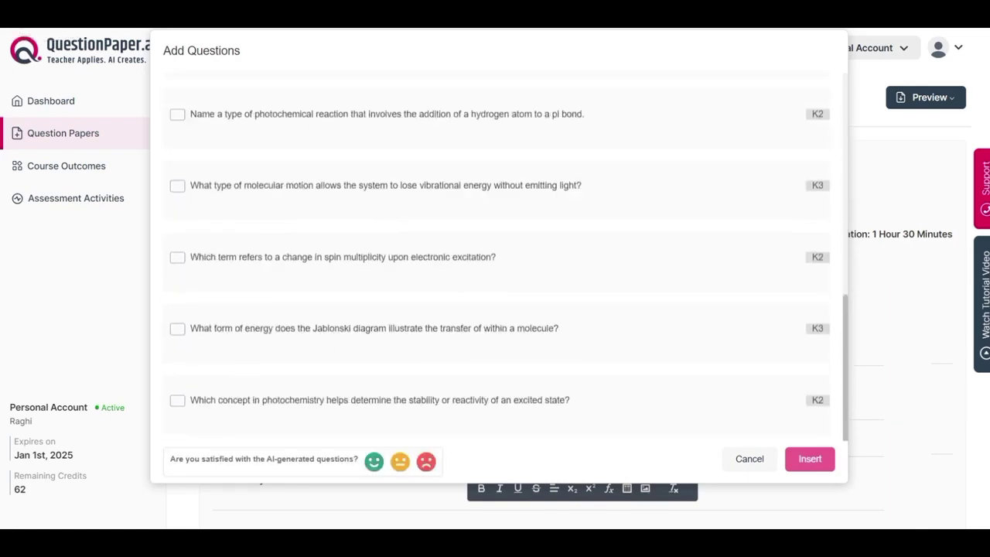
scroll(499, 263, "up", 10)
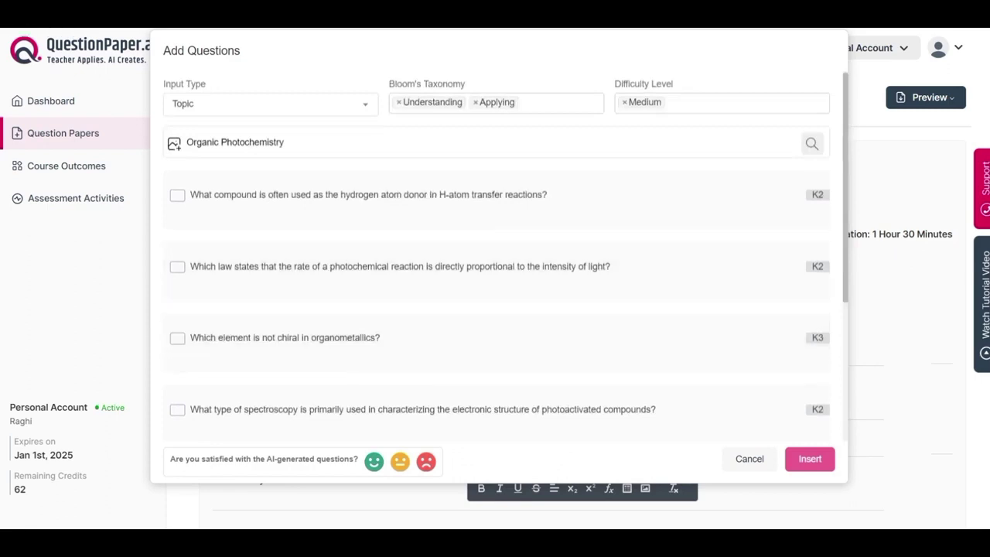
Select the first six generated questions, from the hydrogen atom donor to the hydrogen addition to a pi bond.
left_click(177, 195)
left_click(177, 266)
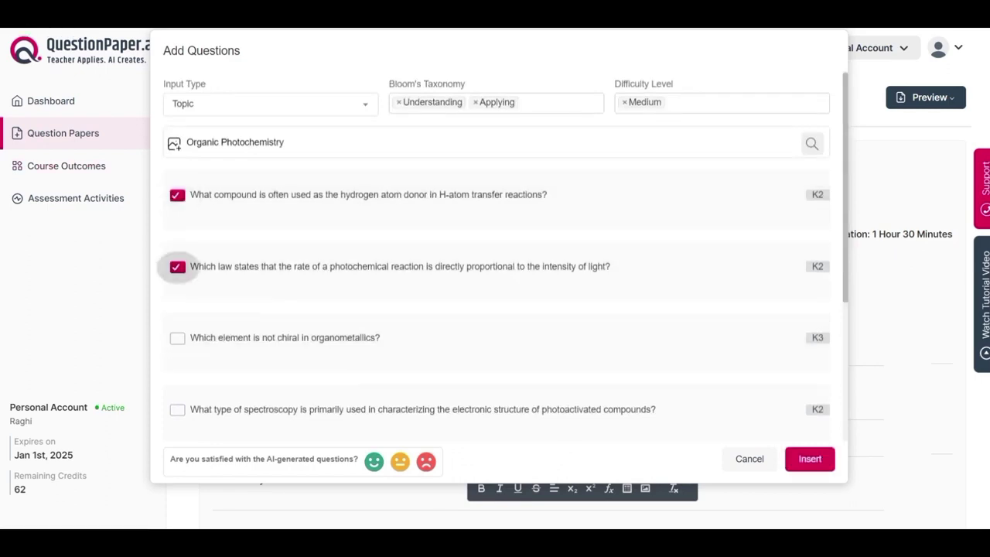
left_click(177, 337)
left_click(177, 409)
scroll(177, 398, "down", 4)
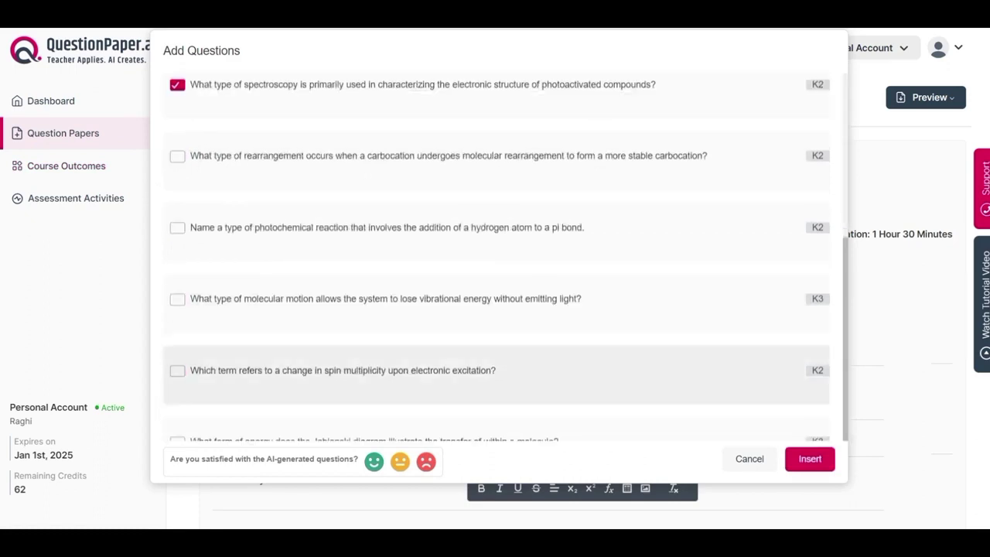
left_click(178, 156)
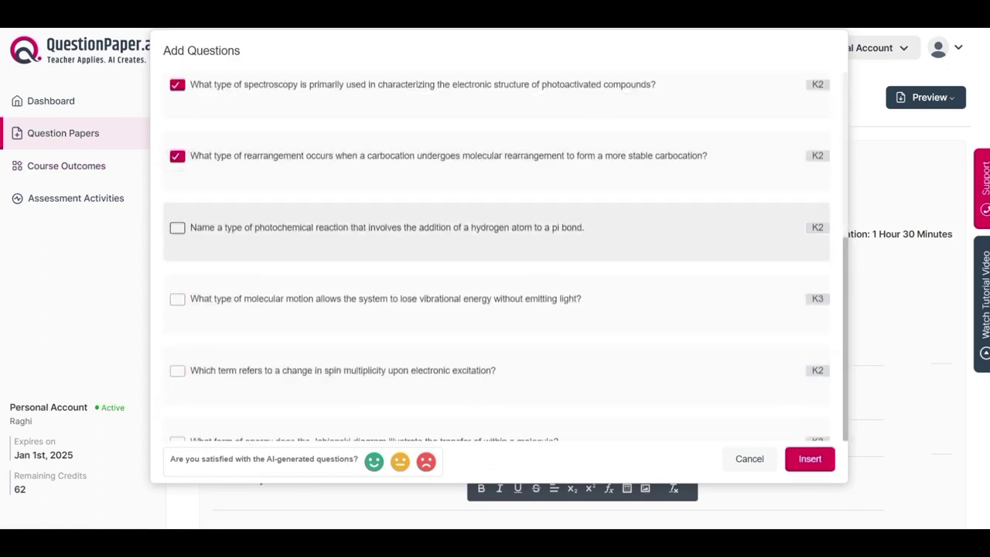
left_click(177, 228)
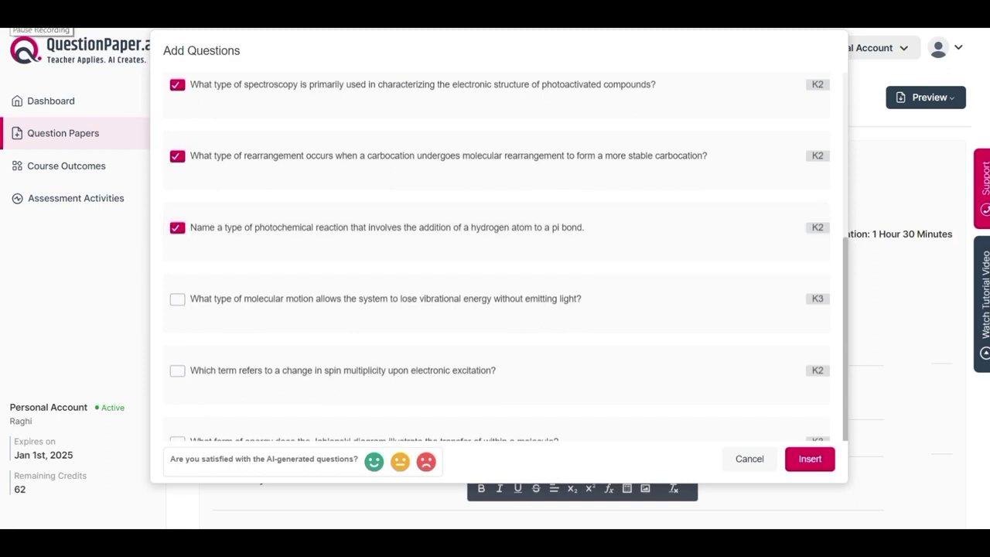
Insert the questions on the triplet carbonyl reaction with oxygen and on Bunsen and Roscoe's smallest volume into Section A.
scroll(177, 227, "down", 5)
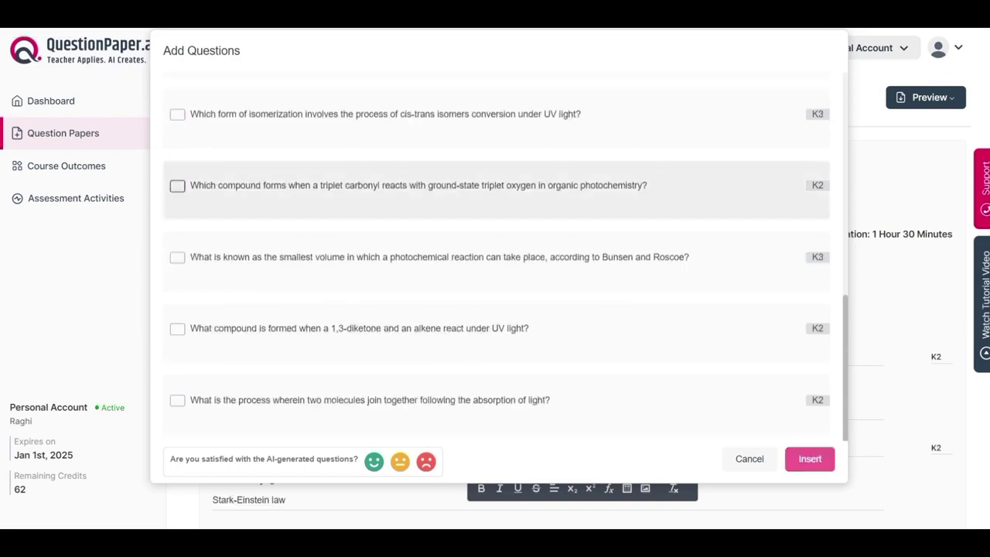
left_click(177, 185)
left_click(177, 257)
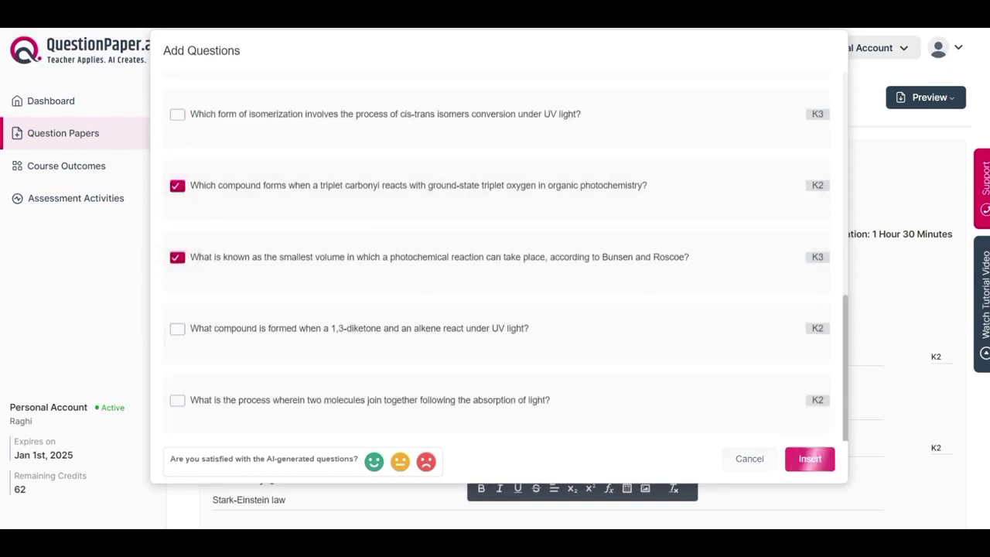
left_click(813, 455)
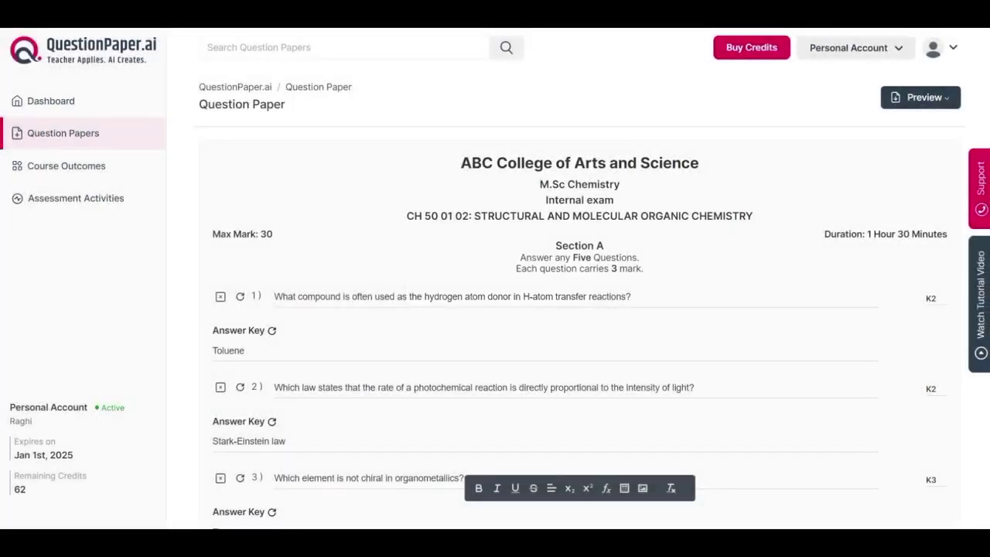
Add AI-generated questions to Section B, including those on Diels–Alder stereochemistry, chiral auxiliaries in asymmetric synthesis and Sharpless epoxidation of (S)-3-Methylcyclohexene.
scroll(579, 309, "down", 8)
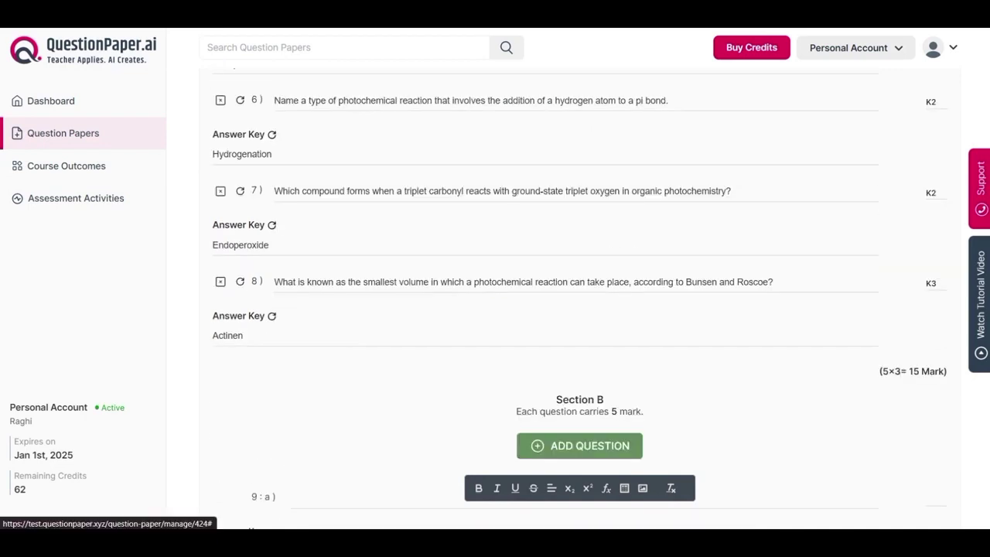
left_click(580, 446)
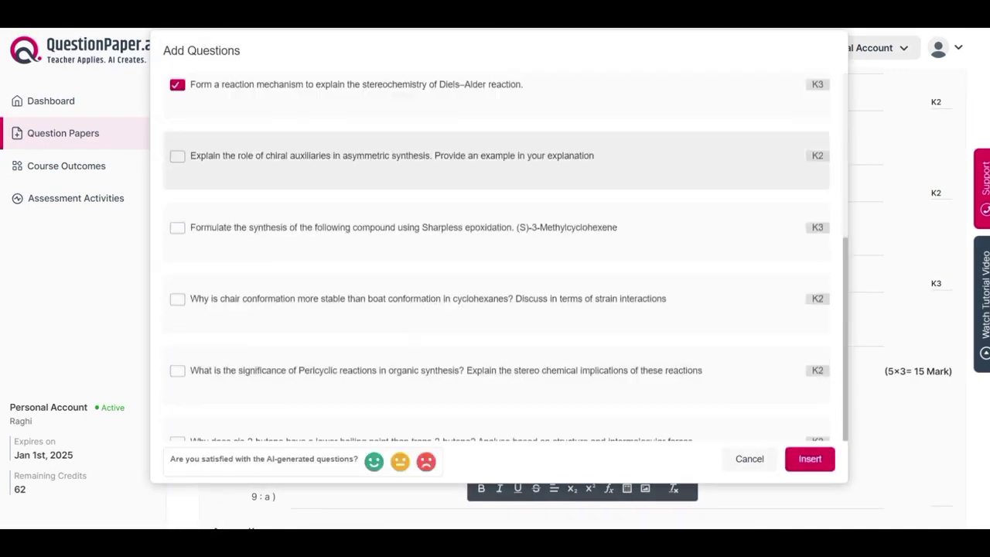
left_click(177, 156)
left_click(177, 227)
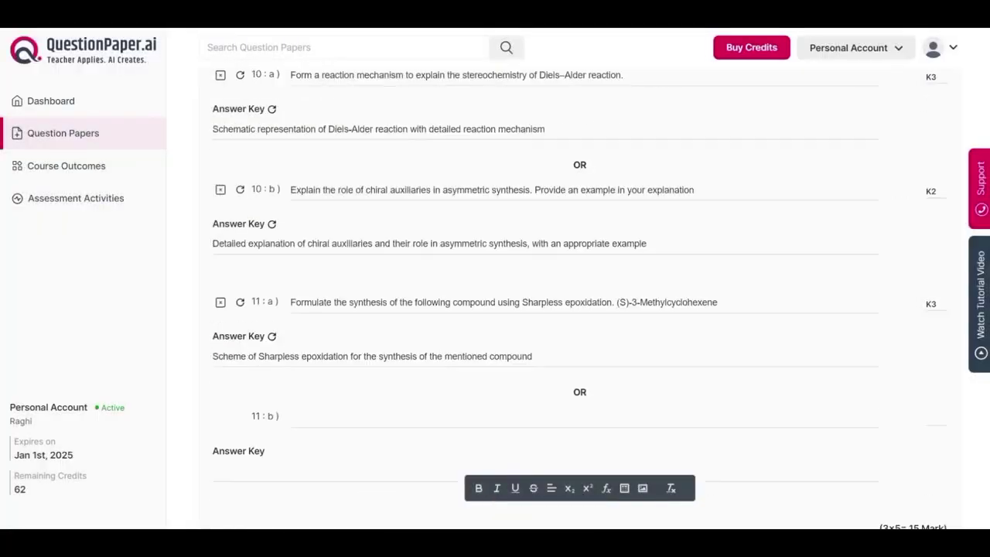
scroll(542, 271, "down", 5)
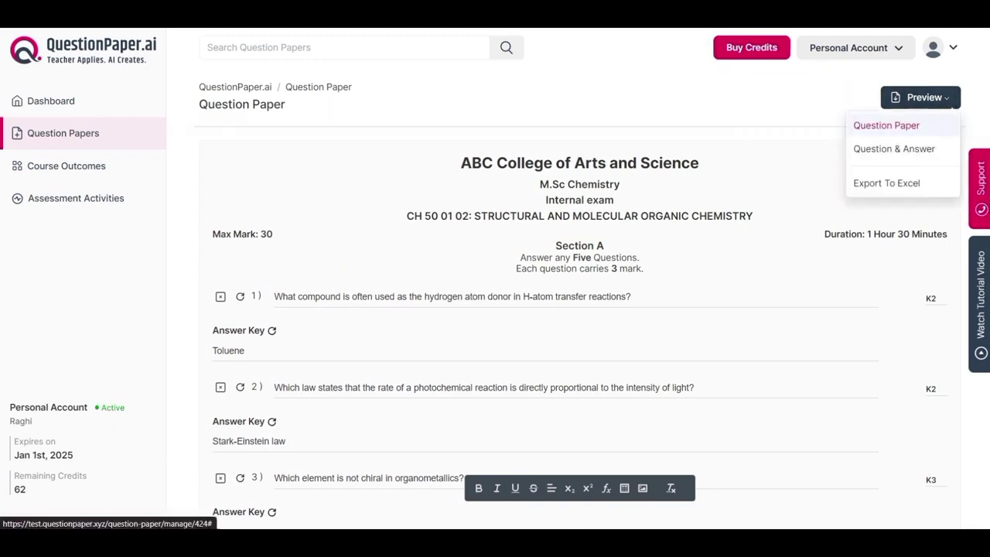
Preview the question paper without answers, check its pages, and download it in A4 portrait.
left_click(887, 126)
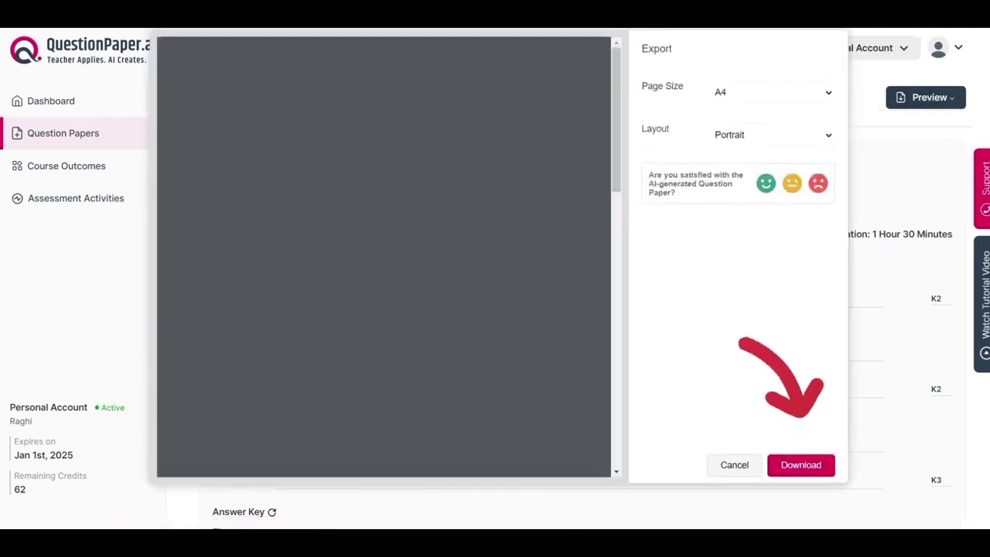
scroll(384, 257, "down", 10)
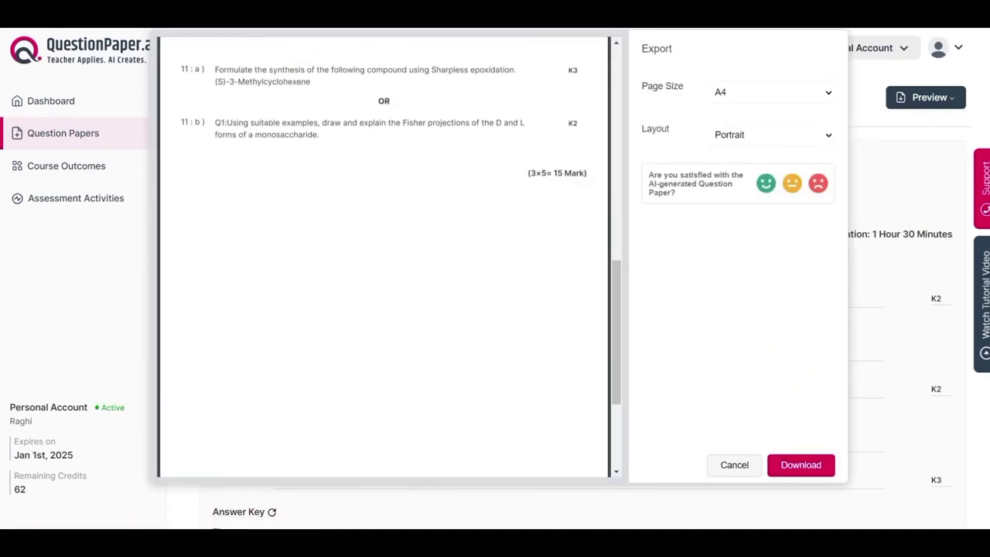
scroll(384, 257, "up", 10)
left_click(801, 465)
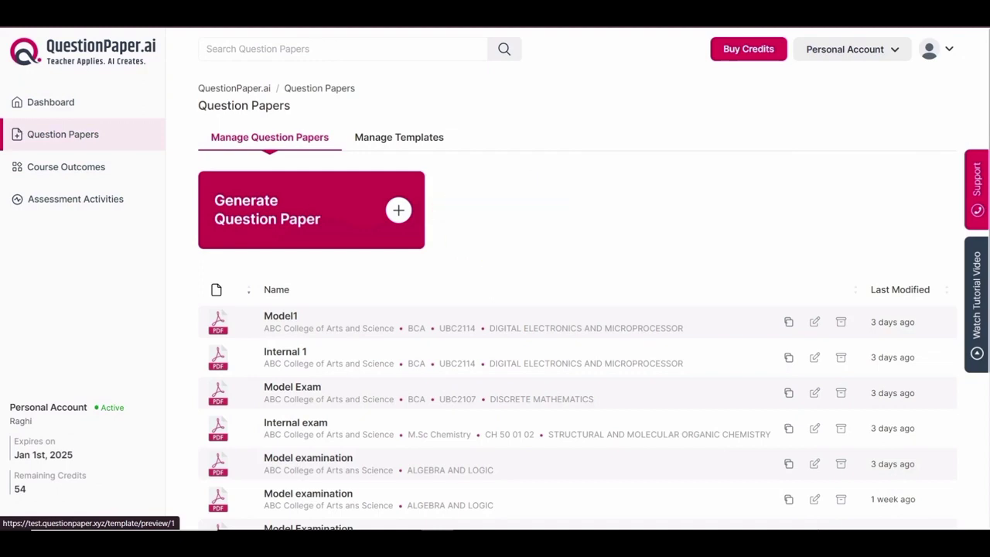
Start generating a new question paper based on Template 3.
left_click(311, 211)
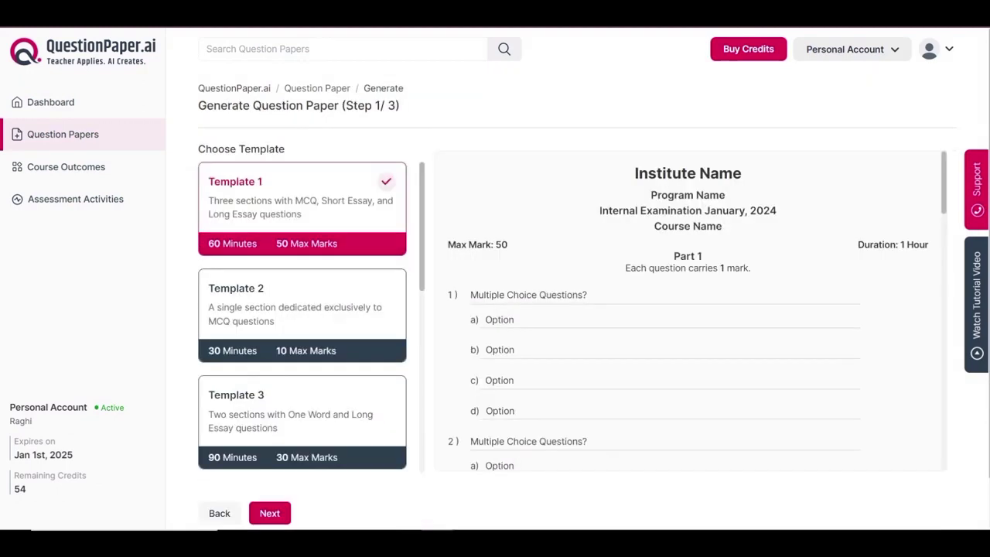
left_click(302, 422)
left_click(269, 513)
Fill in the exam details: Model Examination, ABC College of Arts and Science, program B.A Malayalam, course code MAL1B01 and the Malayalam course name.
left_click(322, 166)
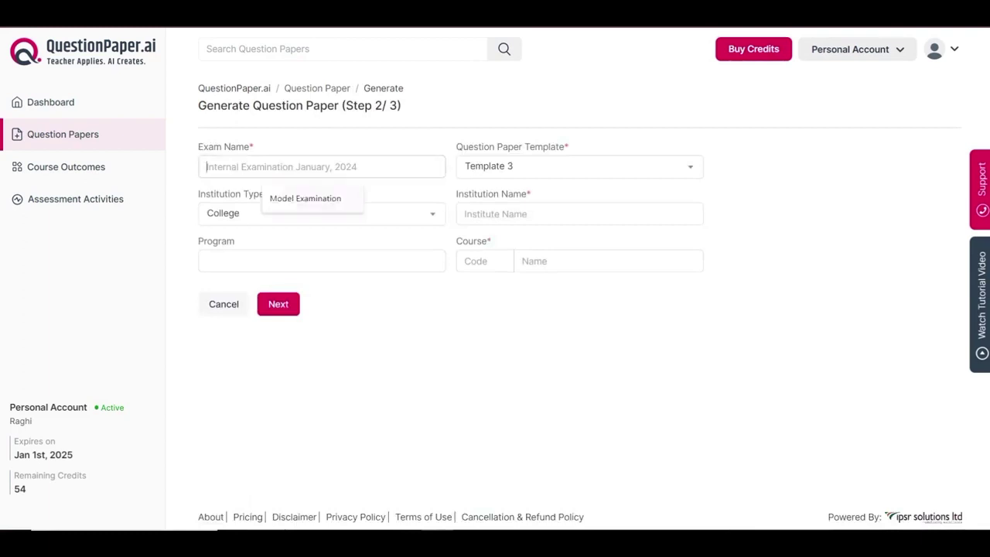
left_click(312, 199)
left_click(580, 213)
left_click(582, 246)
left_click(322, 261)
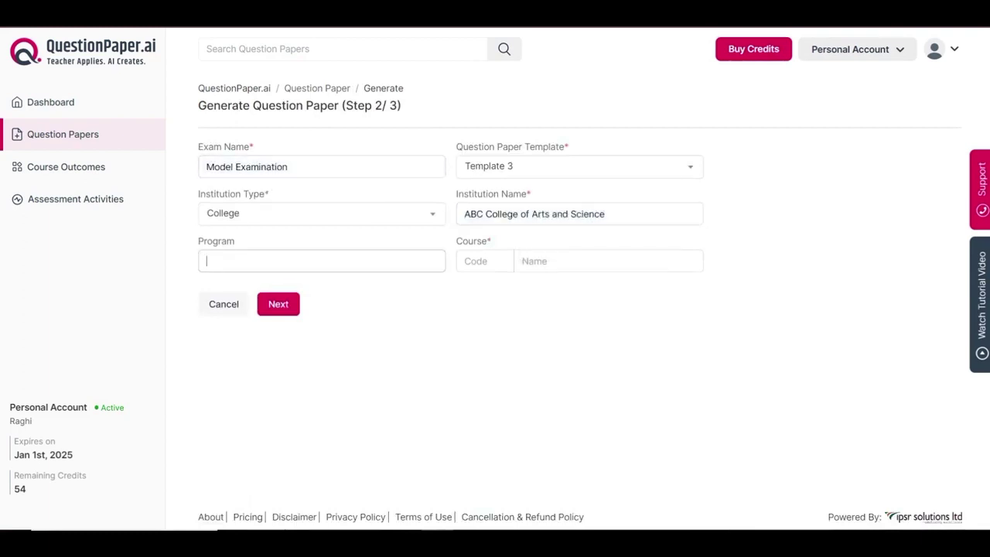
left_click(278, 304)
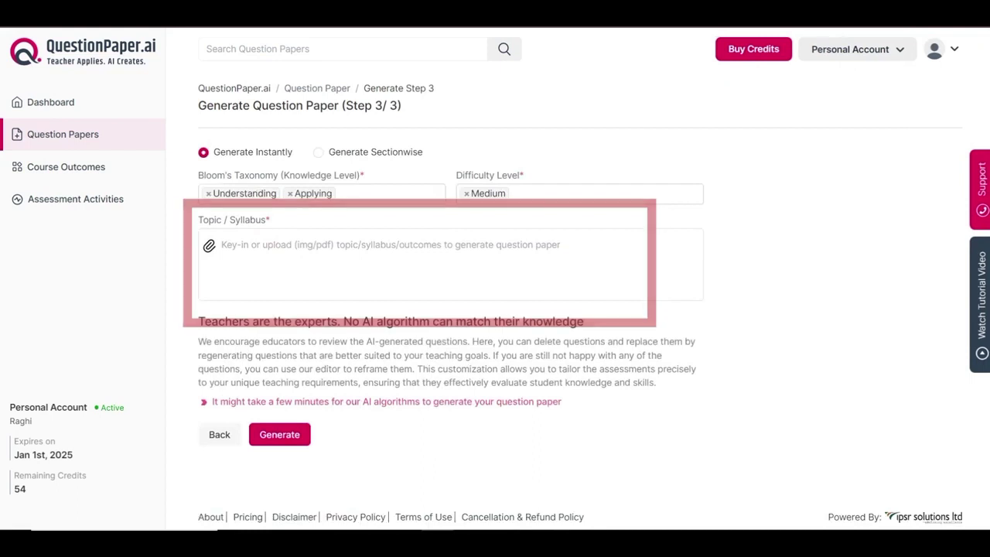
Paste the Malayalam syllabus as the topic, generate the paper instantly, and look through its questions.
left_click(390, 246)
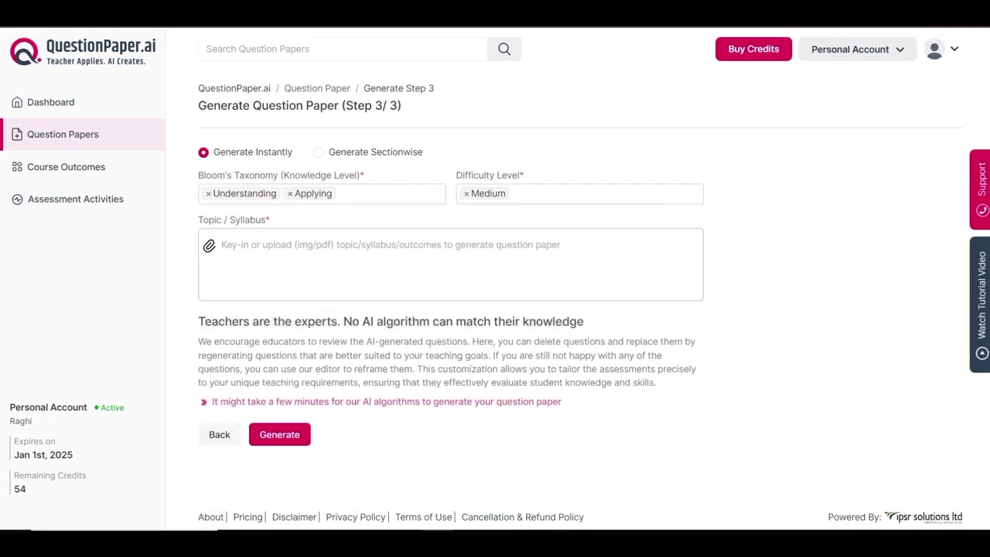
key("ctrl+v")
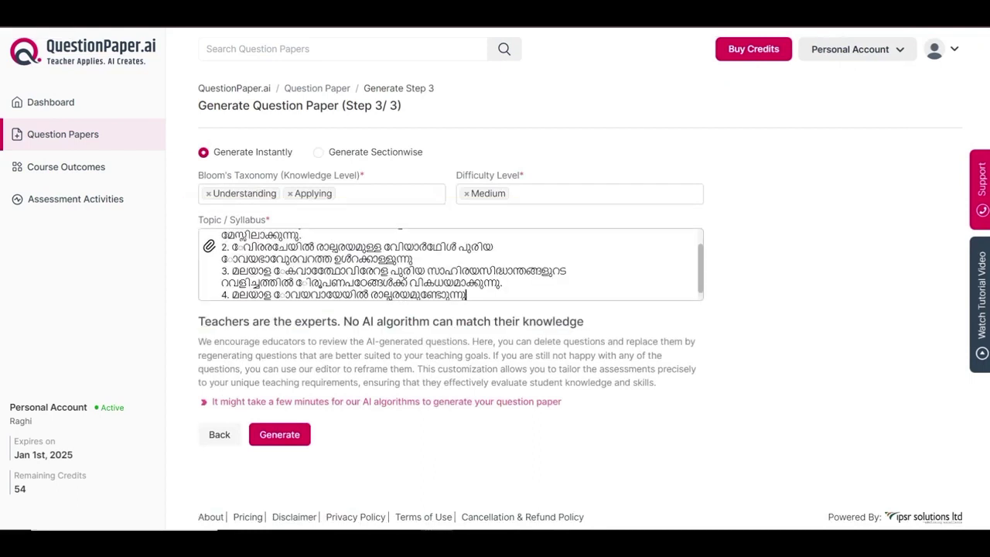
left_click_drag(701, 268, 701, 254)
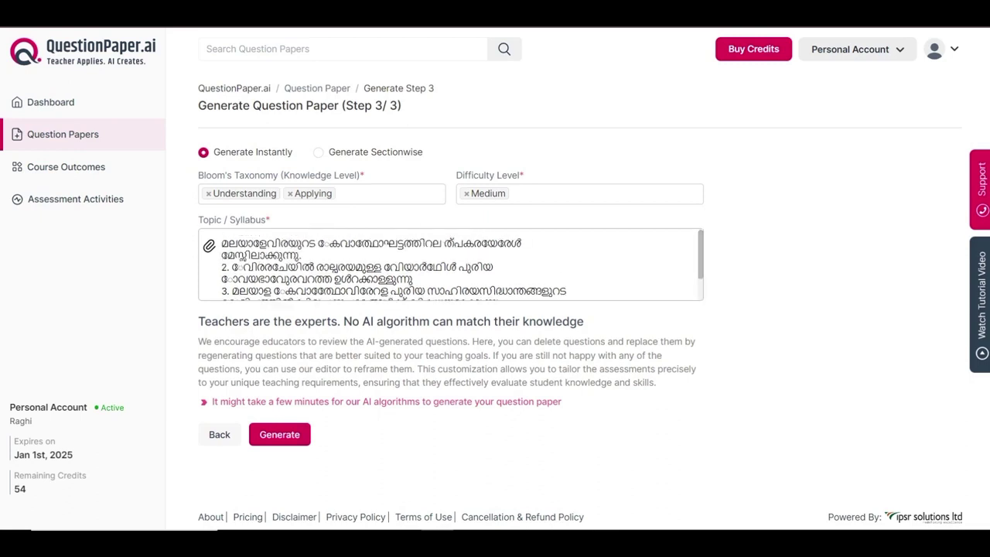
left_click(279, 435)
left_click(280, 434)
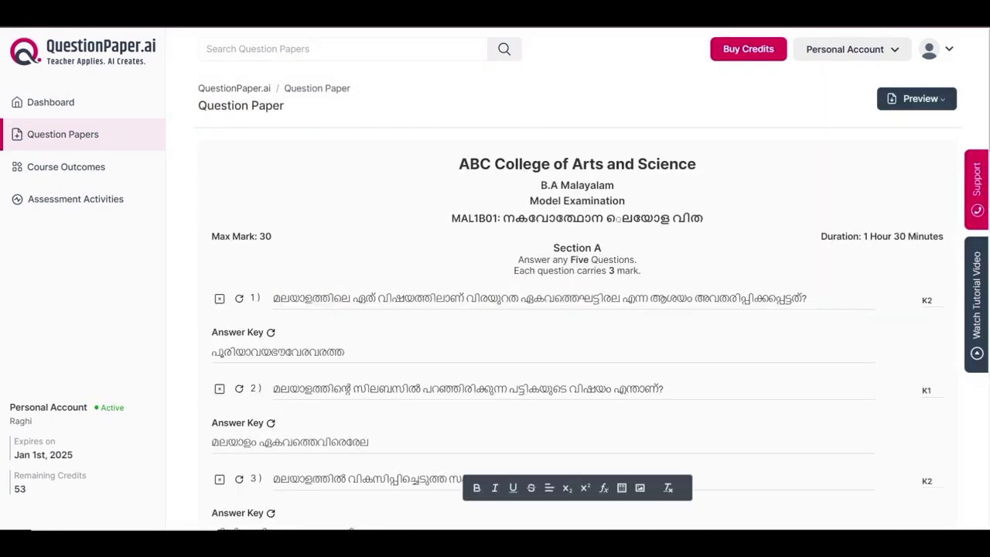
scroll(577, 333, "down", 20)
scroll(577, 332, "up", 20)
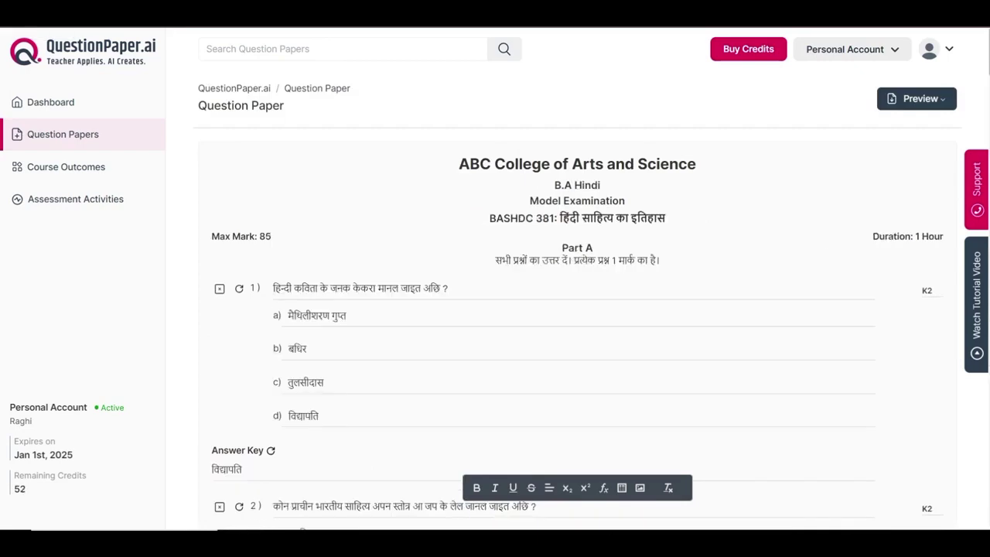
Look through the questions and answer keys of the B.A Hindi model examination paper.
scroll(542, 349, "down", 20)
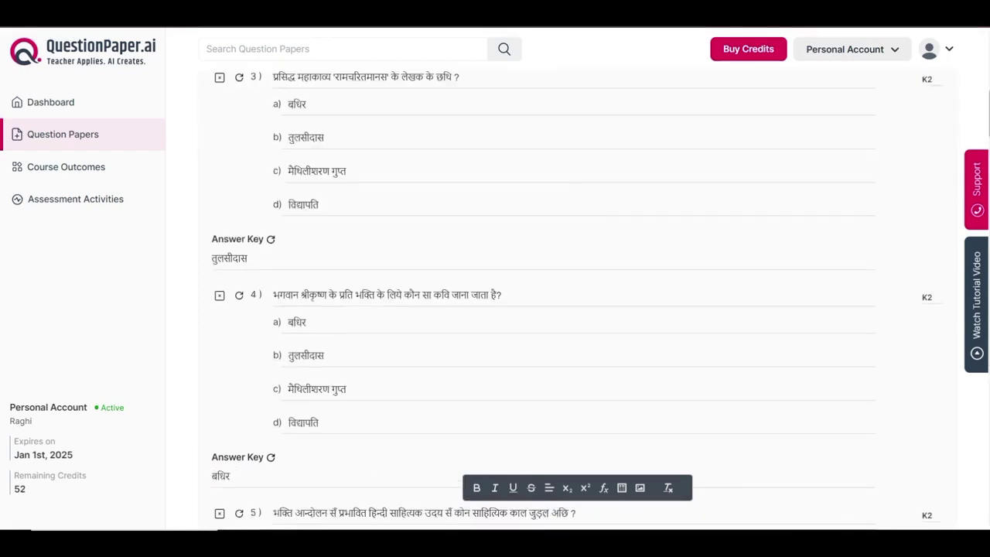
scroll(542, 348, "up", 20)
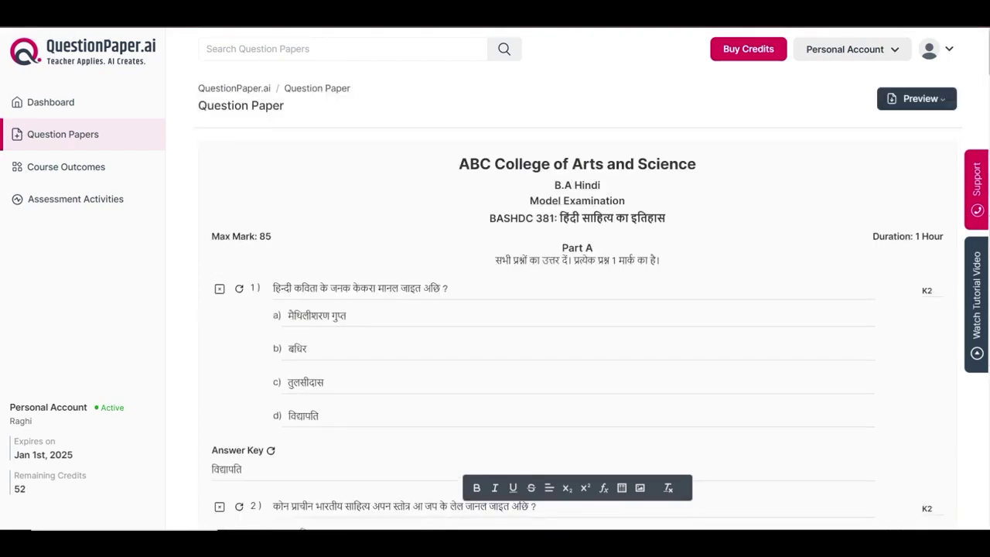
scroll(542, 310, "down", 8)
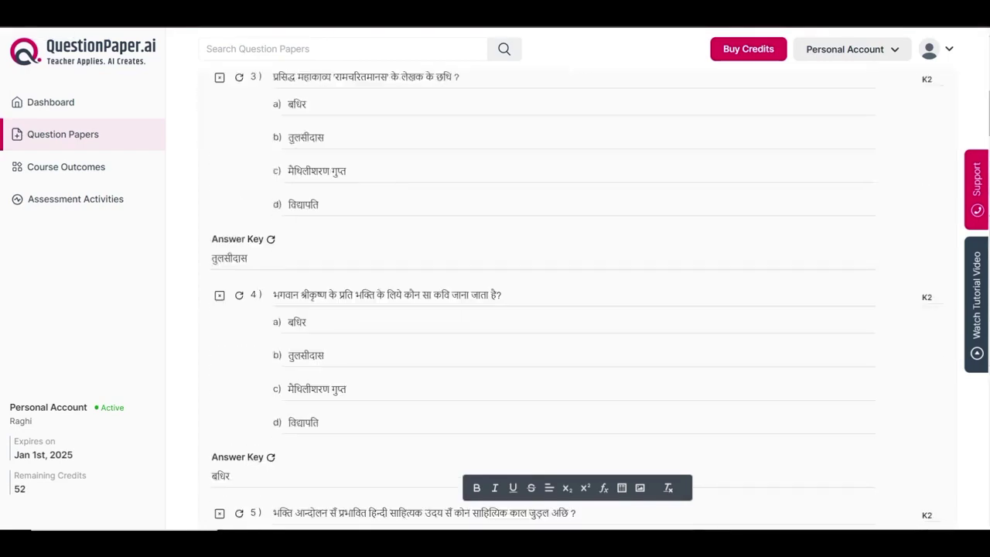
scroll(541, 309, "down", 15)
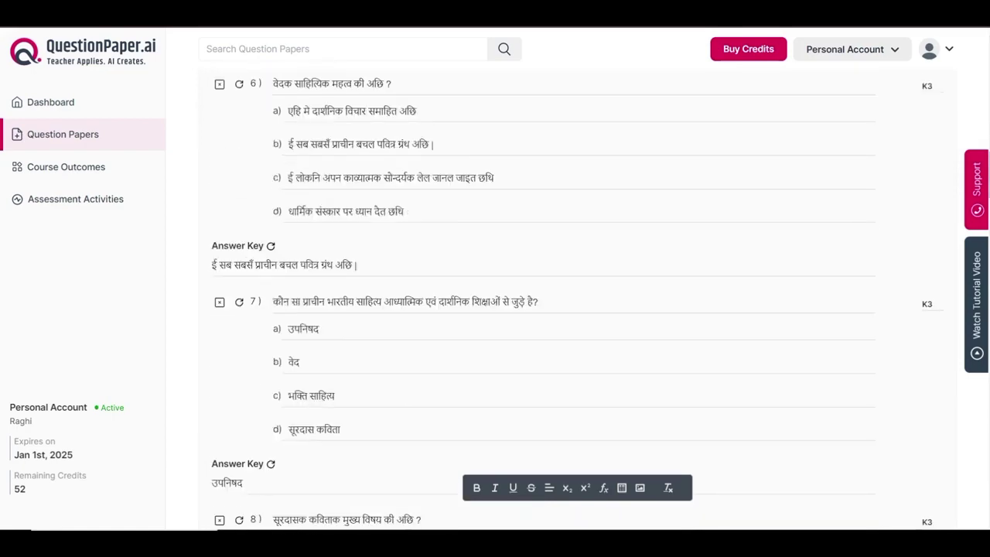
scroll(542, 310, "down", 10)
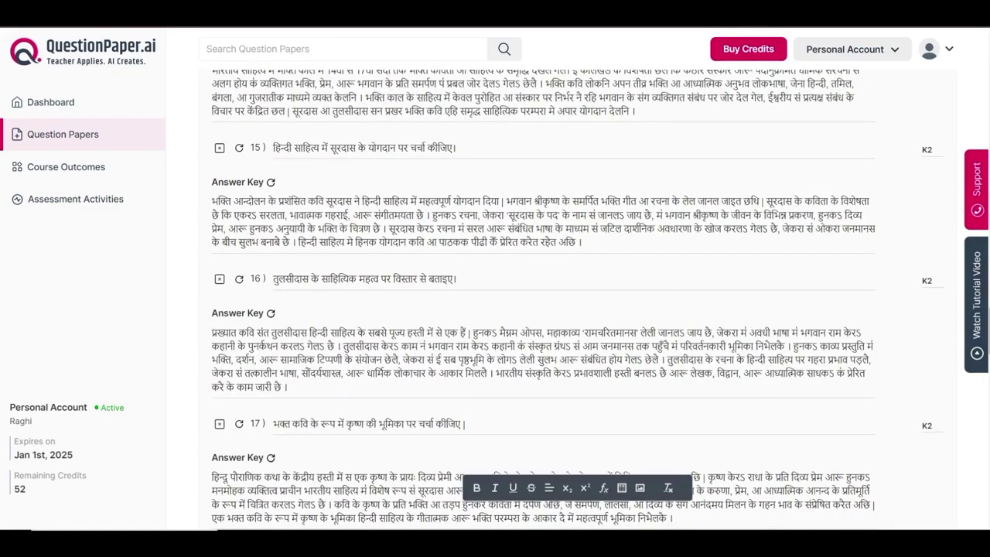
scroll(542, 309, "up", 20)
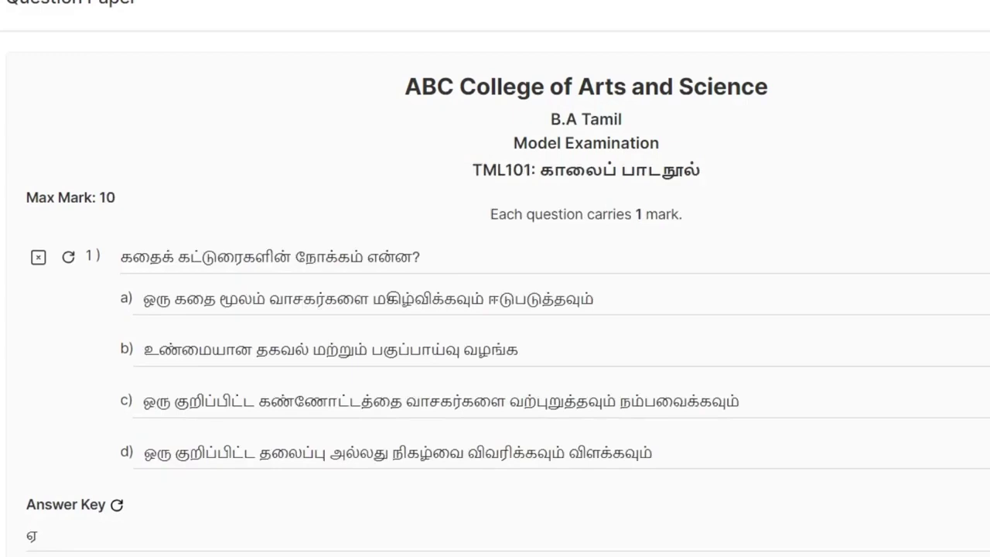
Look through the multiple-choice questions and answer keys of the B.A Tamil model examination paper.
scroll(495, 310, "down", 10)
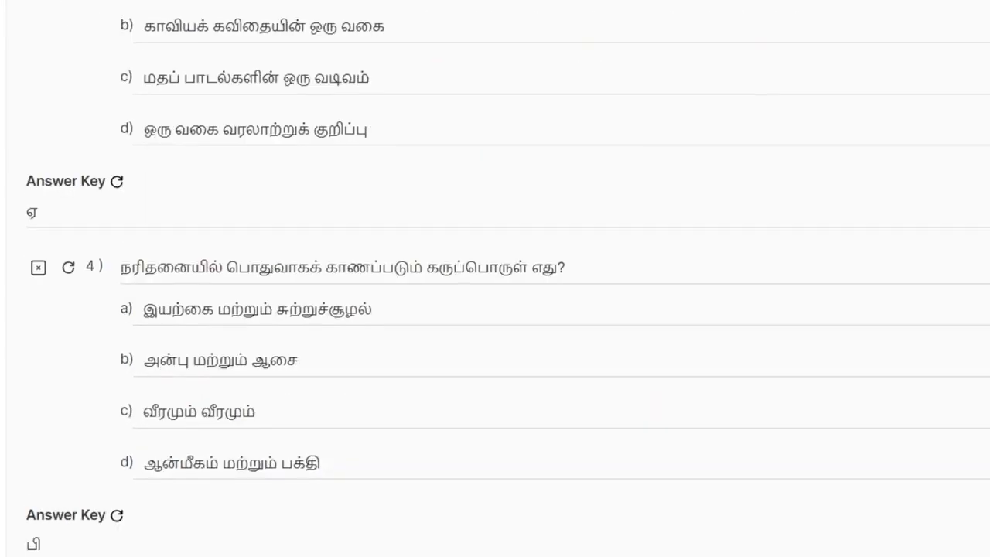
scroll(495, 278, "down", 20)
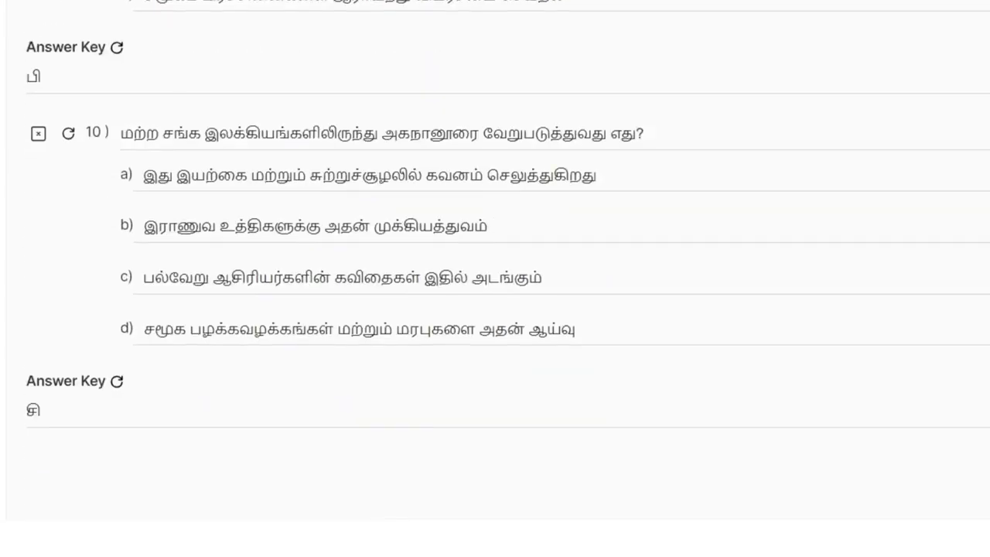
scroll(495, 279, "up", 20)
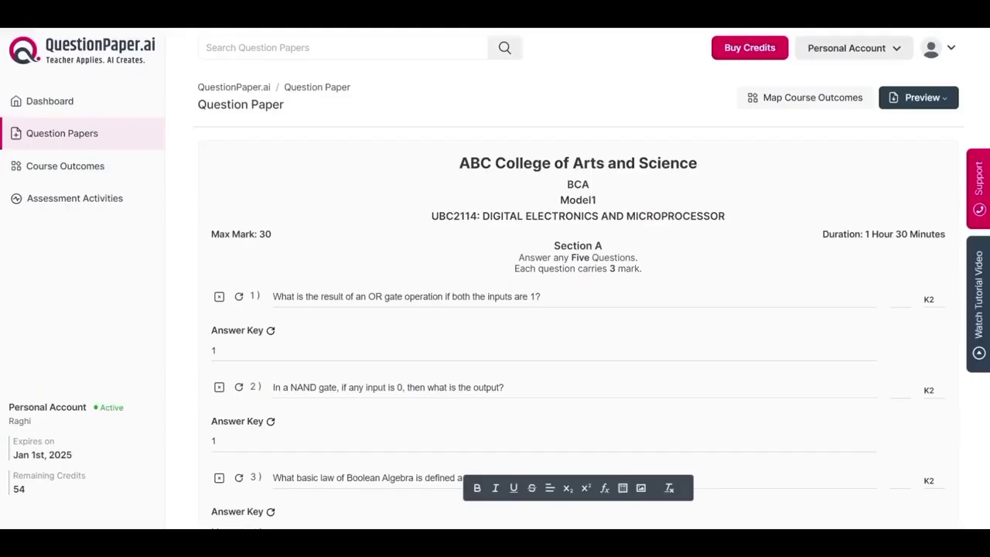
Make the expression "A+A=A" bold in question 3 of the BCA Model1 paper.
scroll(541, 309, "down", 4)
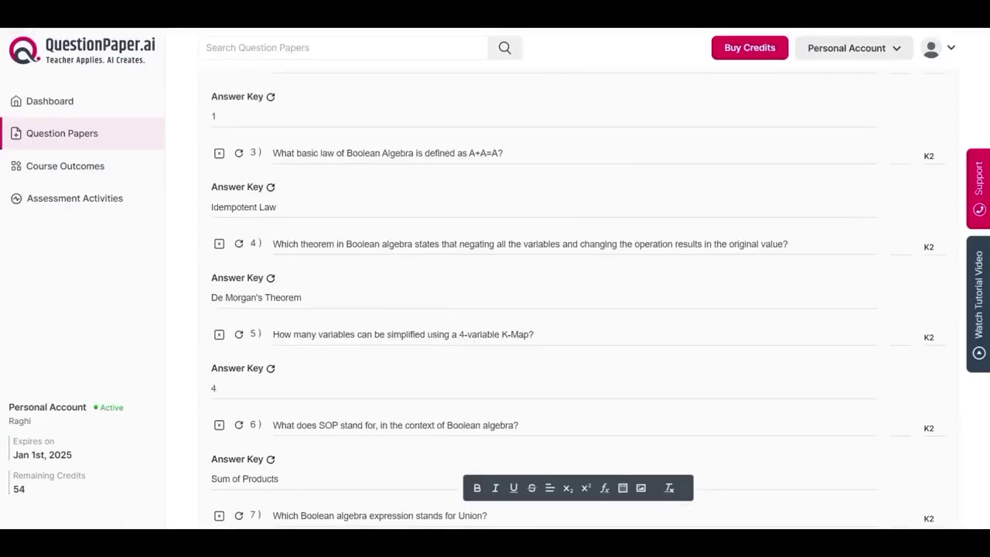
scroll(541, 309, "up", 5)
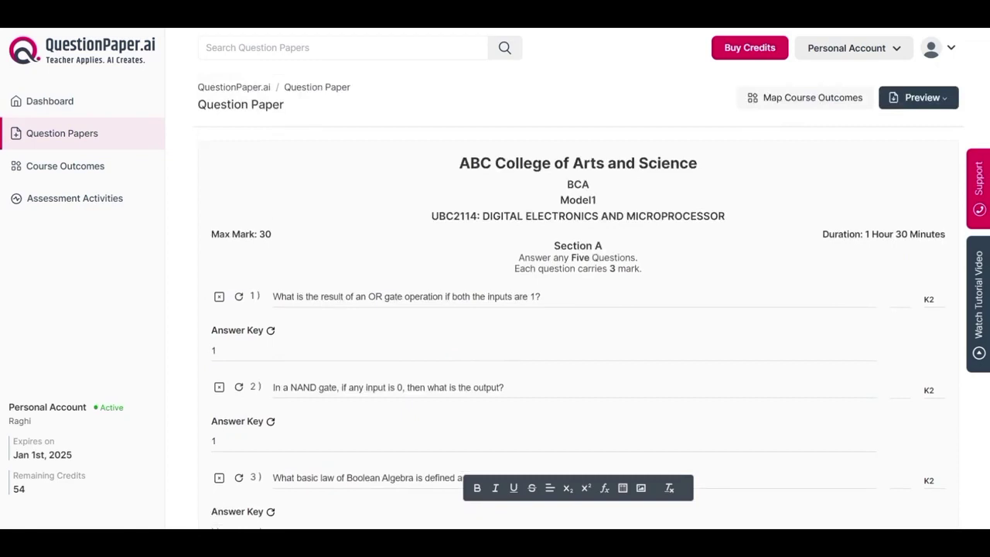
scroll(542, 310, "down", 4)
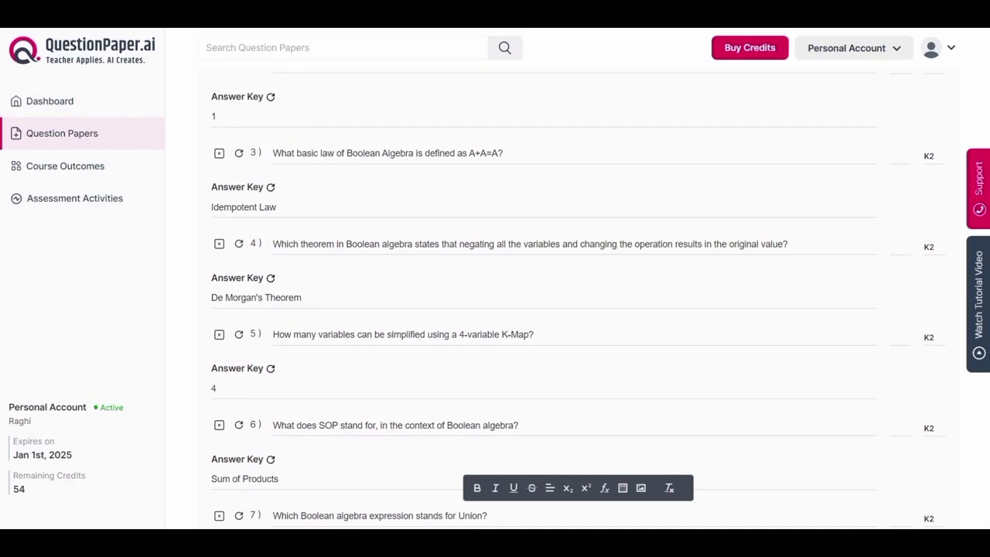
left_click_drag(467, 152, 499, 152)
left_click(477, 487)
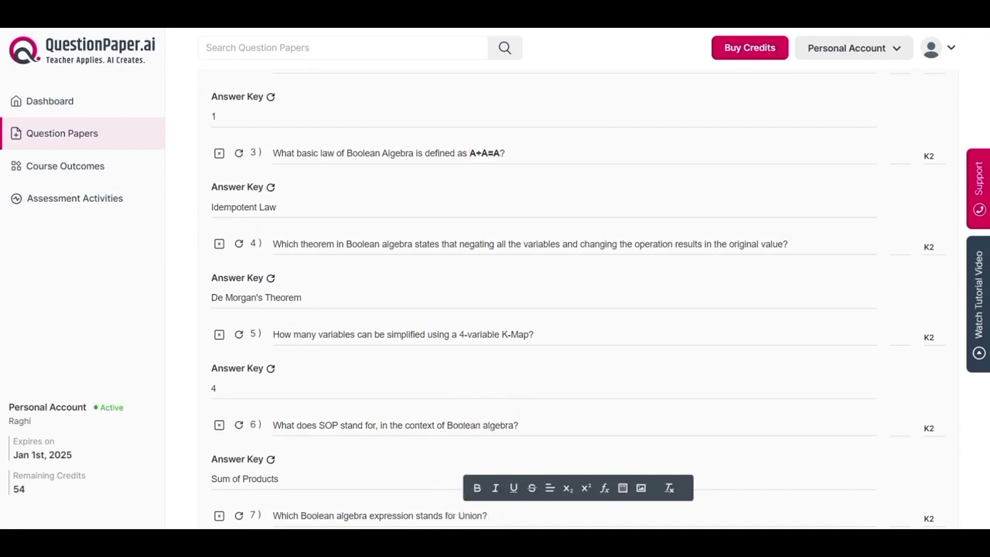
Italicize "Boolean algebra" in question 4 and underline "4-variable K-Map" in question 5.
left_click_drag(346, 244, 414, 244)
left_click(495, 488)
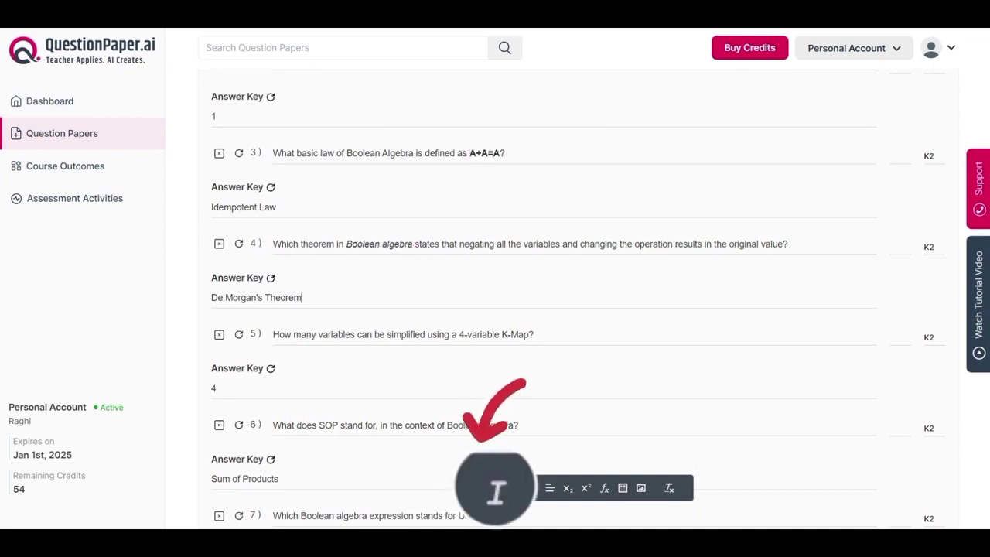
left_click_drag(458, 334, 530, 334)
left_click(513, 487)
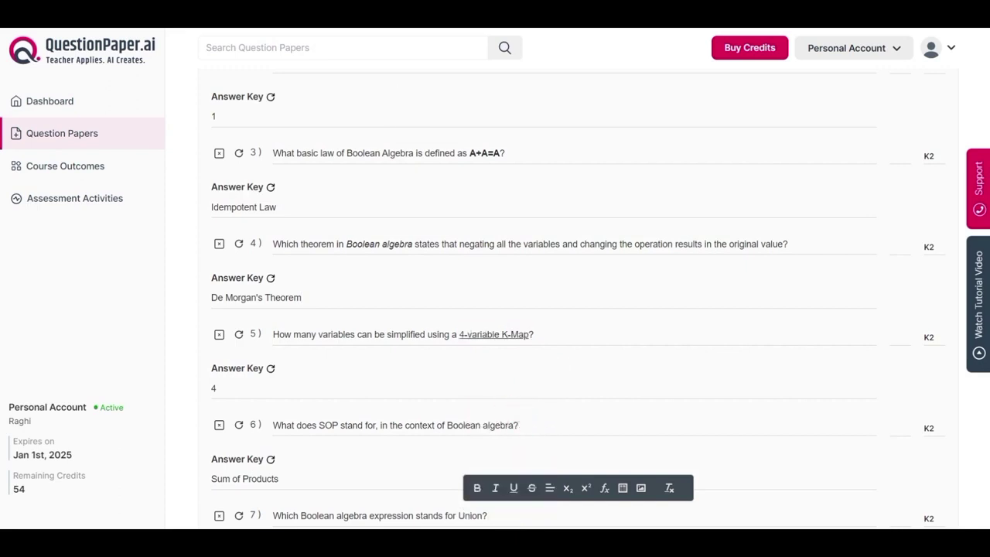
Strike through the words "does not" in question 8.
scroll(541, 309, "down", 5)
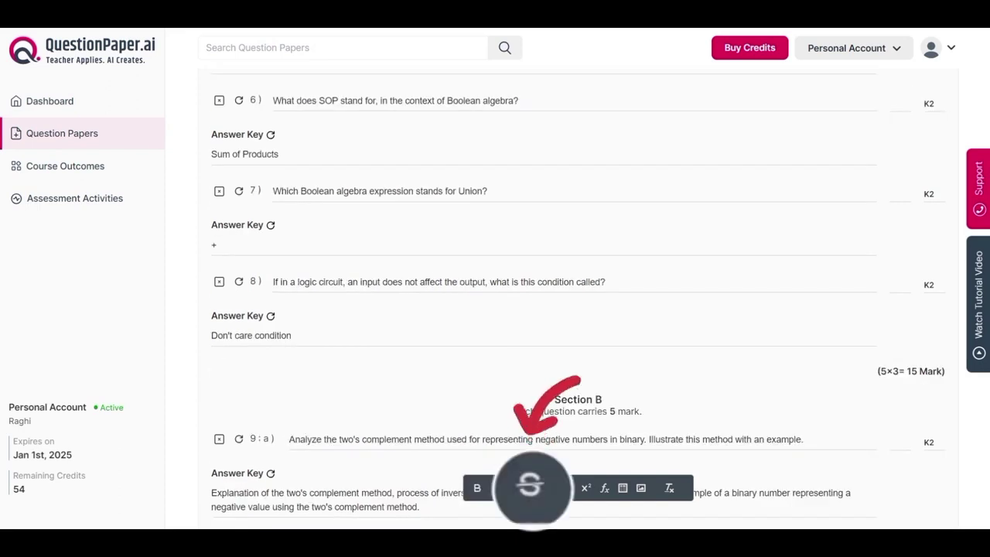
left_click_drag(382, 281, 417, 282)
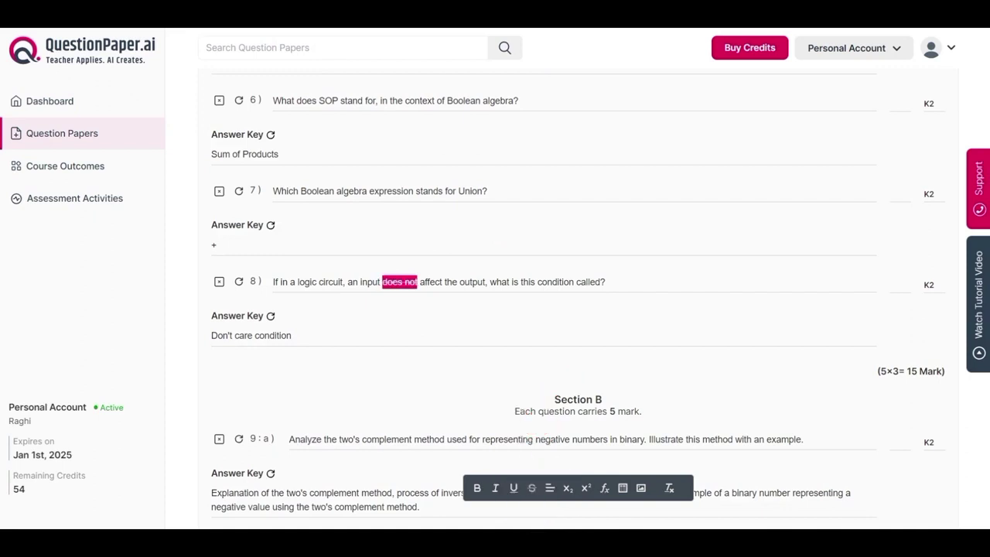
left_click(532, 488)
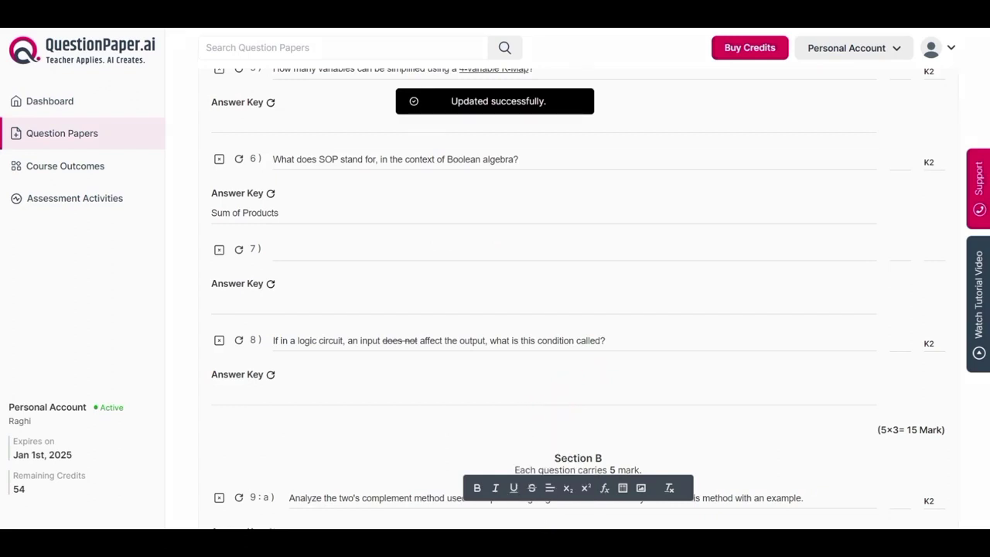
Enter CO2 as the text of question 7, with the 2 formatted as a subscript.
type("CO2")
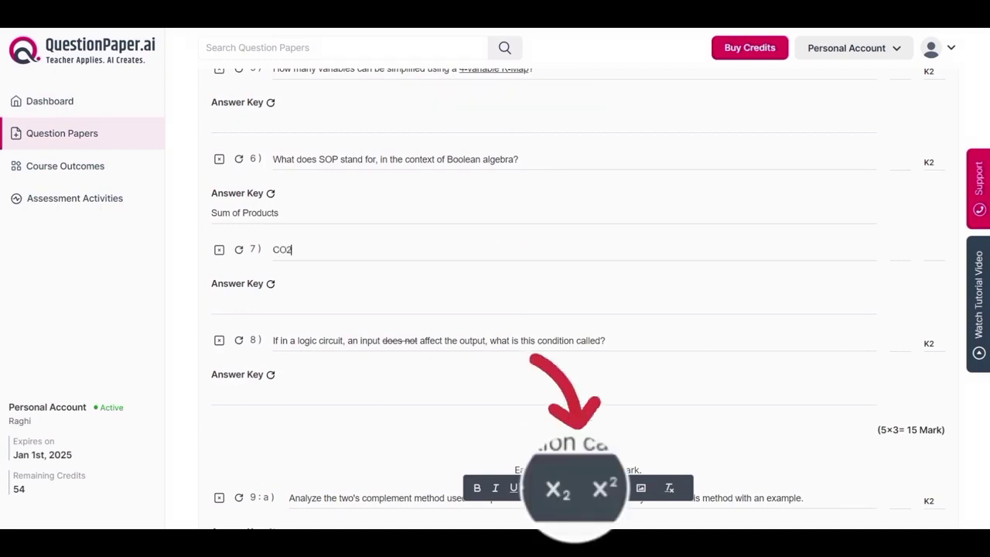
key("shift+Left")
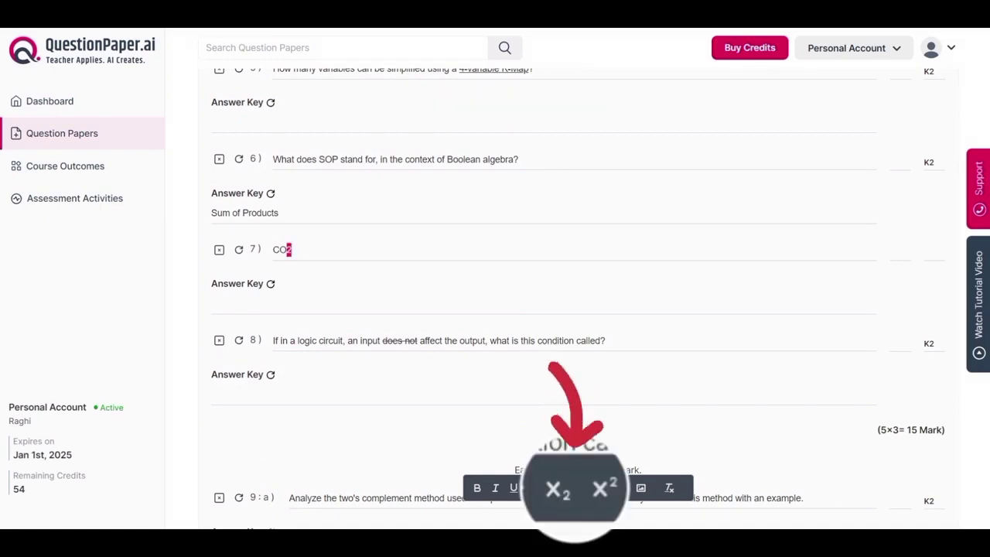
left_click(569, 489)
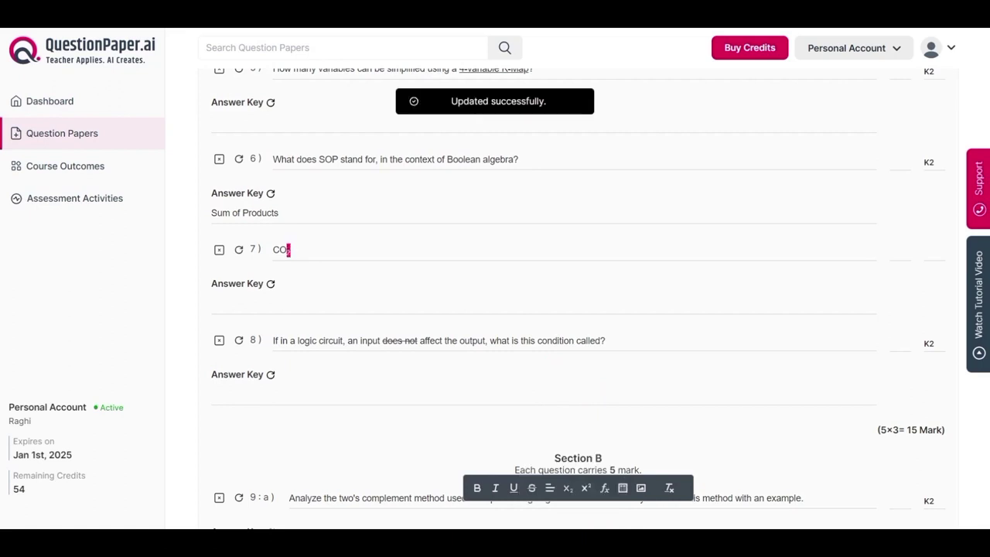
key("Right")
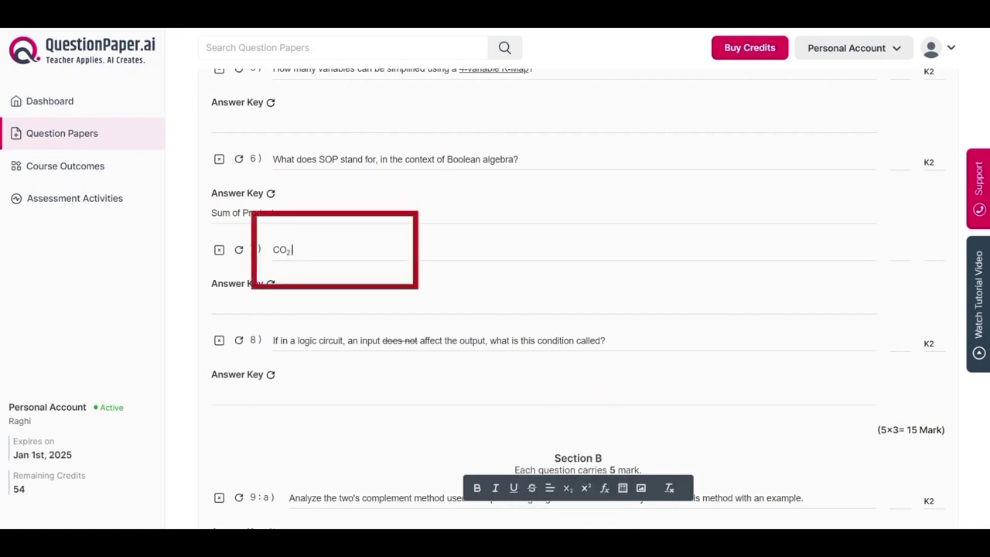
Append "or (a+b)" to question 7, followed by a superscript 2.
type("or (a+b)")
left_click(586, 488)
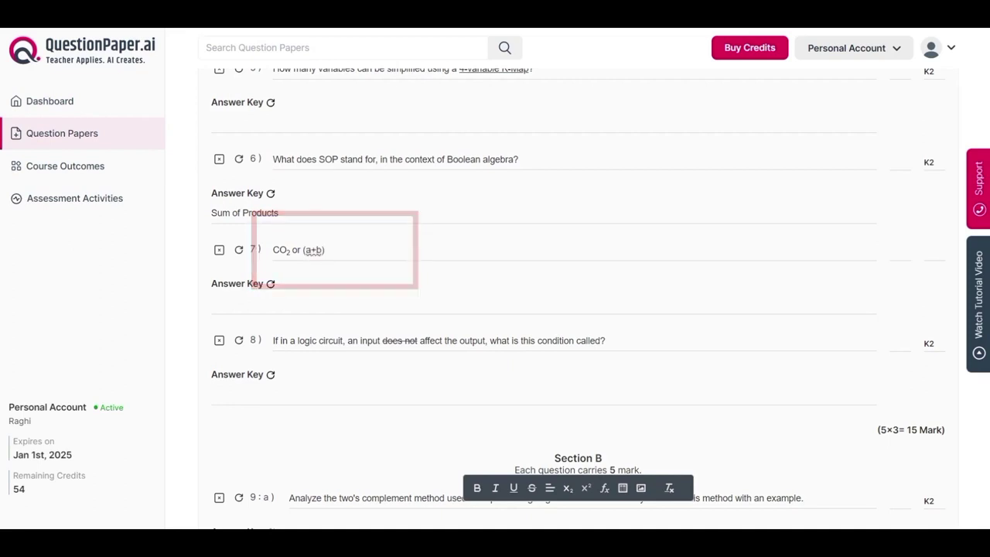
type("2")
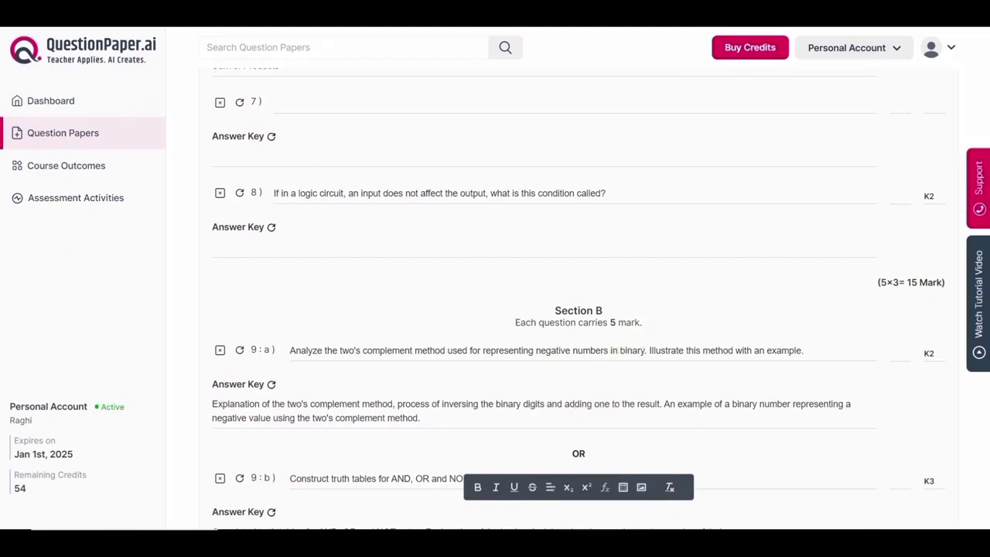
Insert the formula P(n, r) = \frac{n!}{(n-r)!} into the empty question 7.
left_click(605, 487)
type("P(n, r) = \\frac{n!}{(n-r)!}")
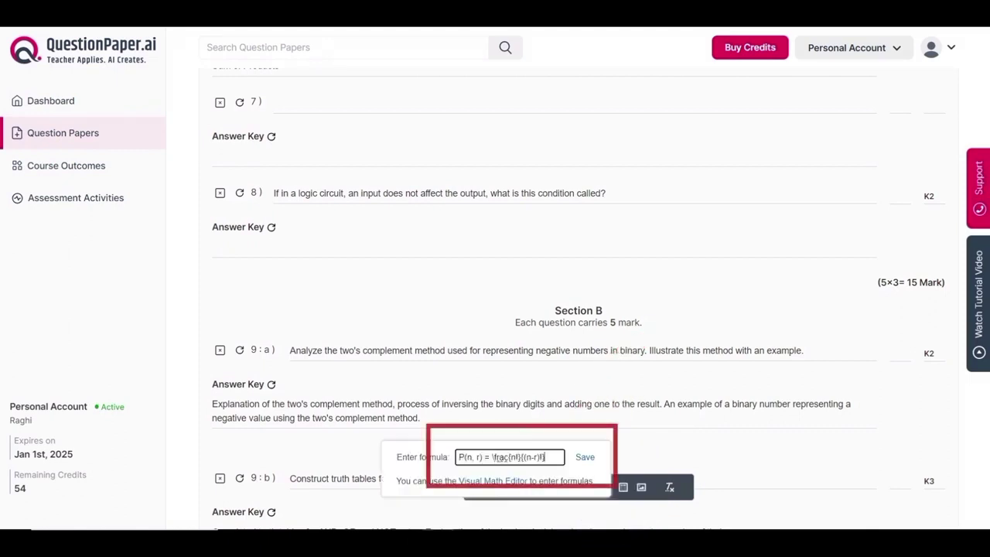
left_click(584, 457)
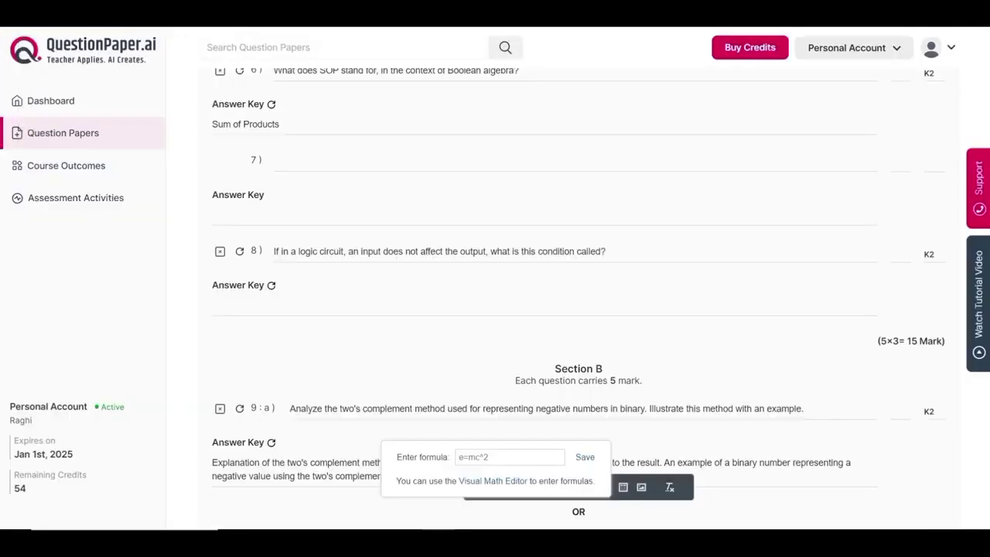
left_click(500, 457)
type("P(n, r) = \\frac{n!}{(n-r)!}")
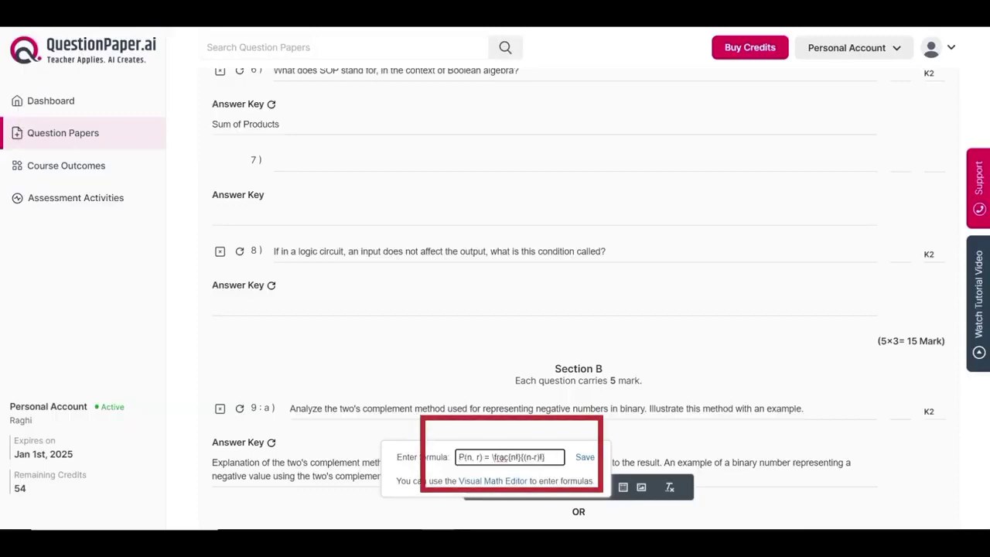
key("Return")
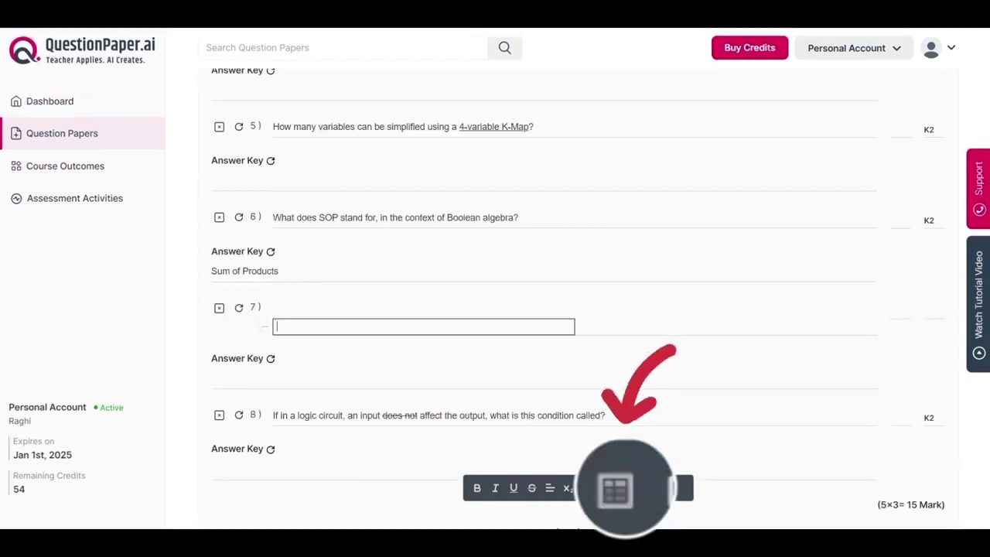
Expand the single-cell table in question 7 with one column to its right and two rows below.
left_click(264, 327)
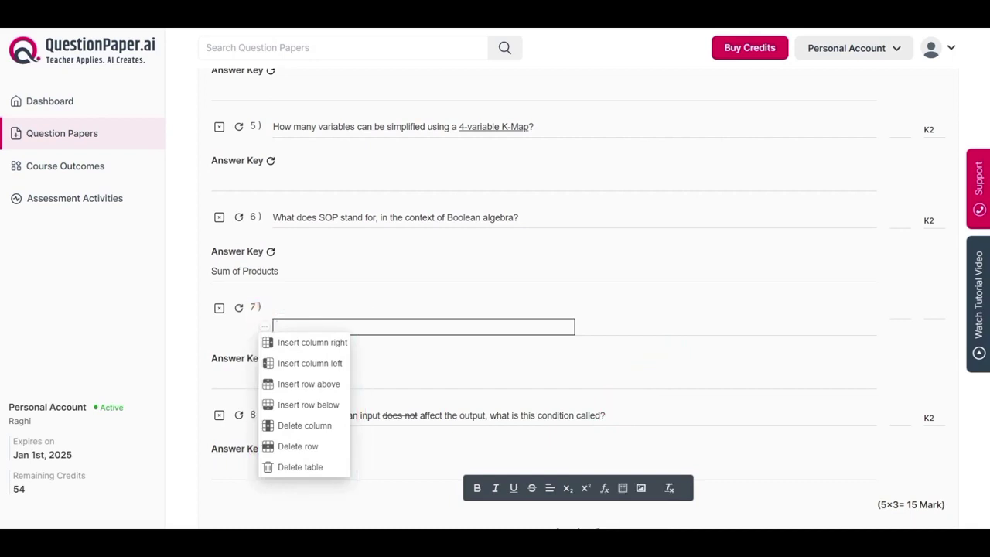
left_click(312, 343)
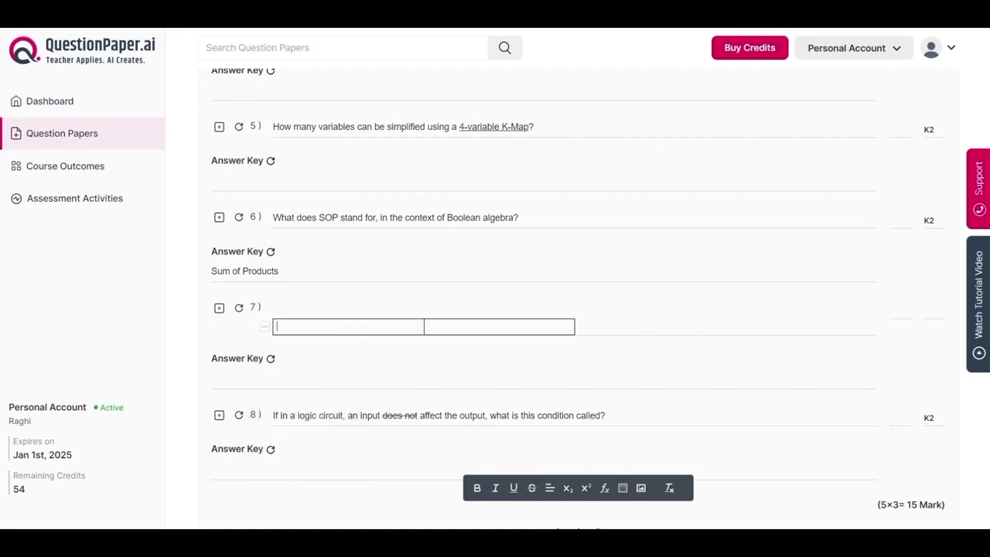
left_click(265, 326)
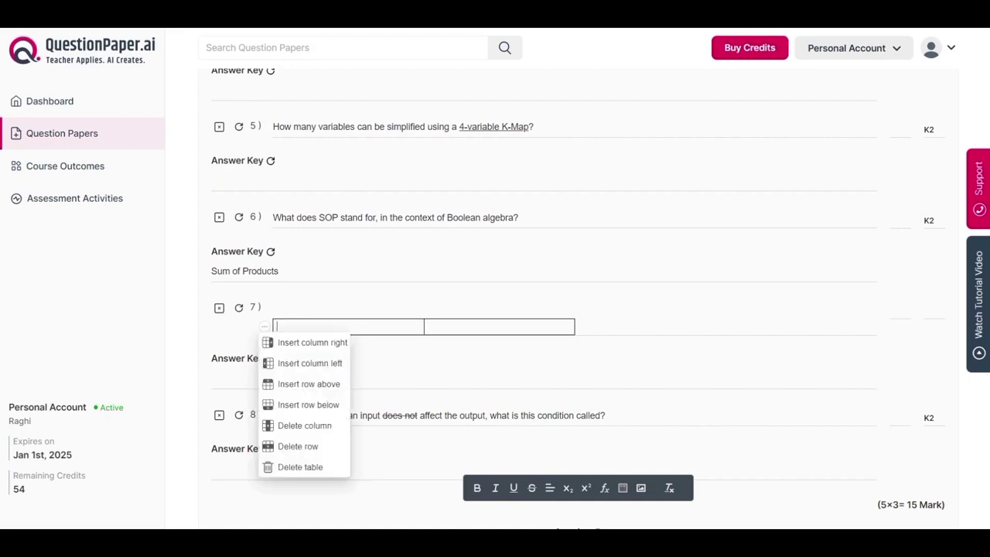
left_click(308, 404)
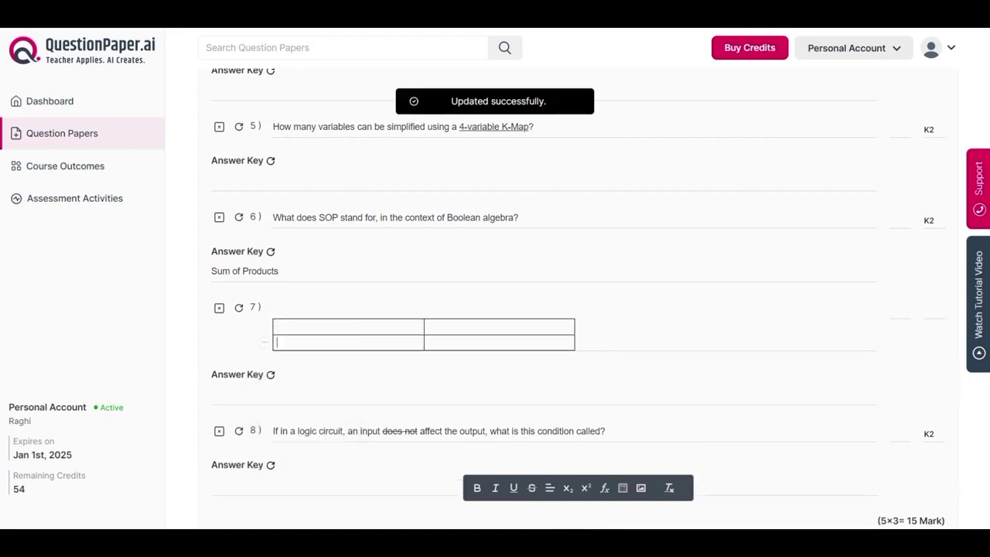
left_click(265, 342)
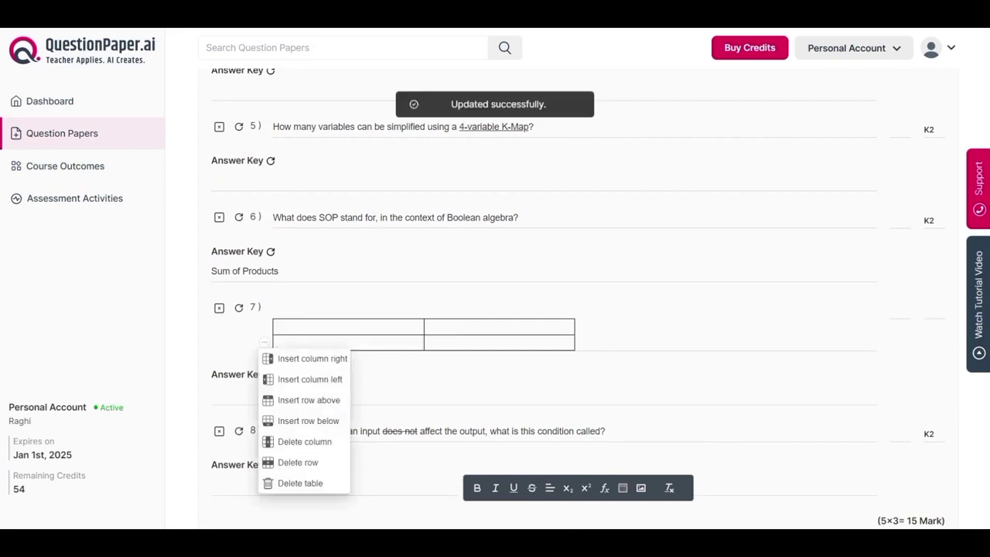
left_click(308, 420)
Delete the empty column beside Product Term from the truth table in question 7.
left_click(264, 343)
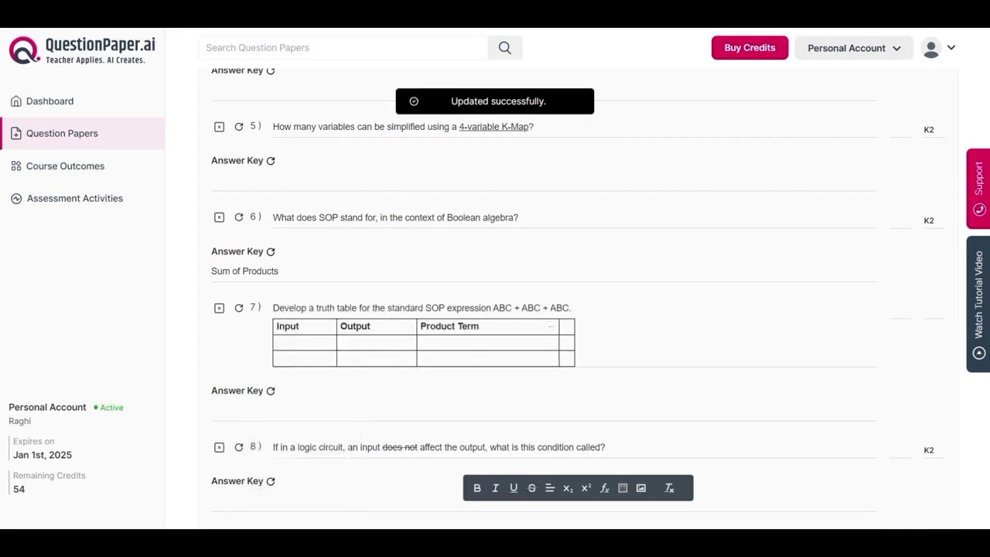
left_click(551, 327)
left_click(591, 426)
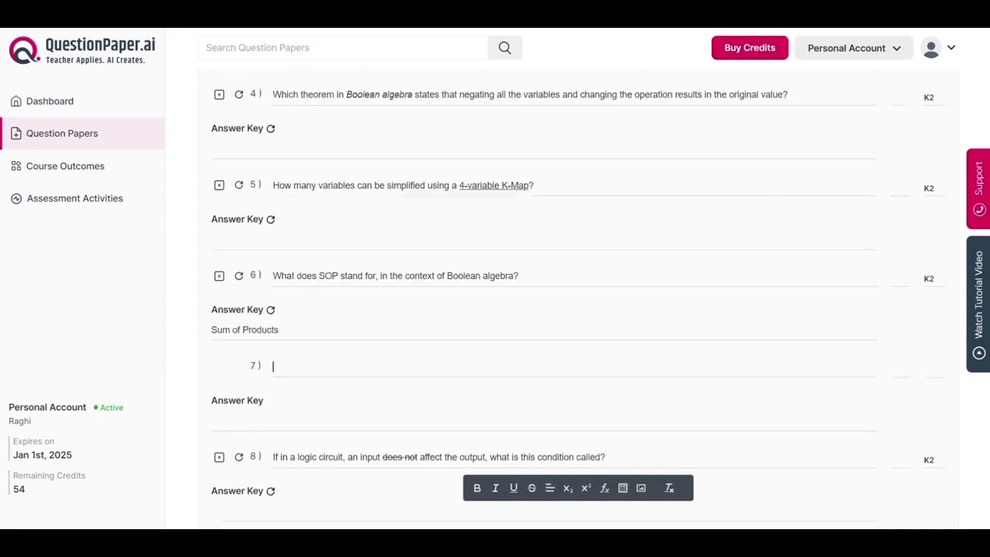
Insert the circuit image from Downloads into question 7 and enlarge it slightly.
left_click(640, 488)
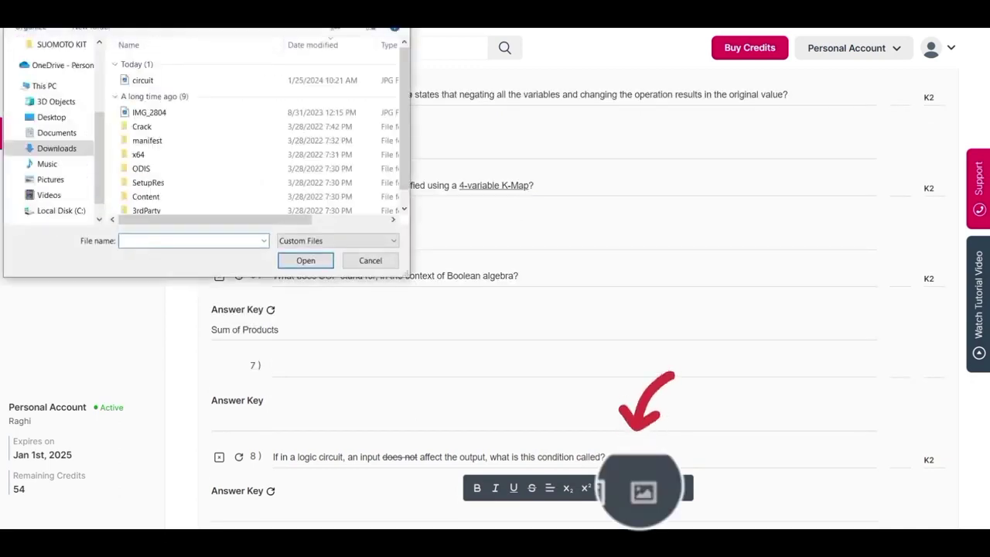
left_click(143, 81)
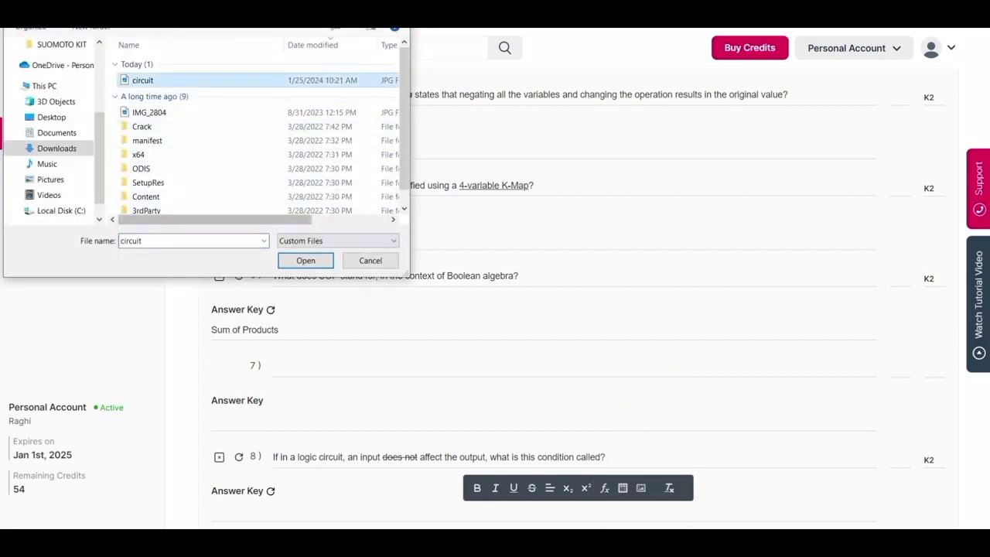
left_click(306, 259)
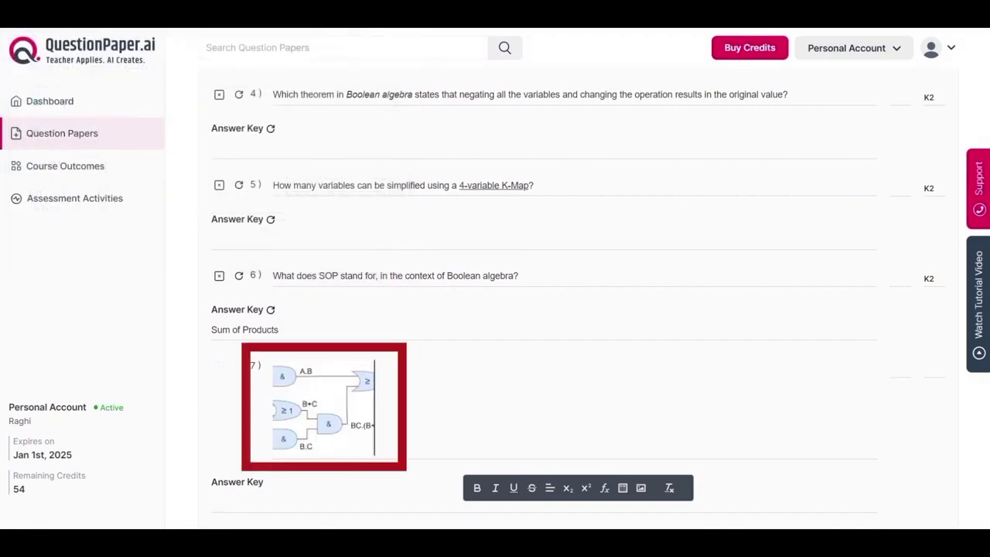
left_click_drag(374, 455, 407, 486)
Clear the formatting from the words "does not" in question 8.
scroll(542, 309, "down", 3)
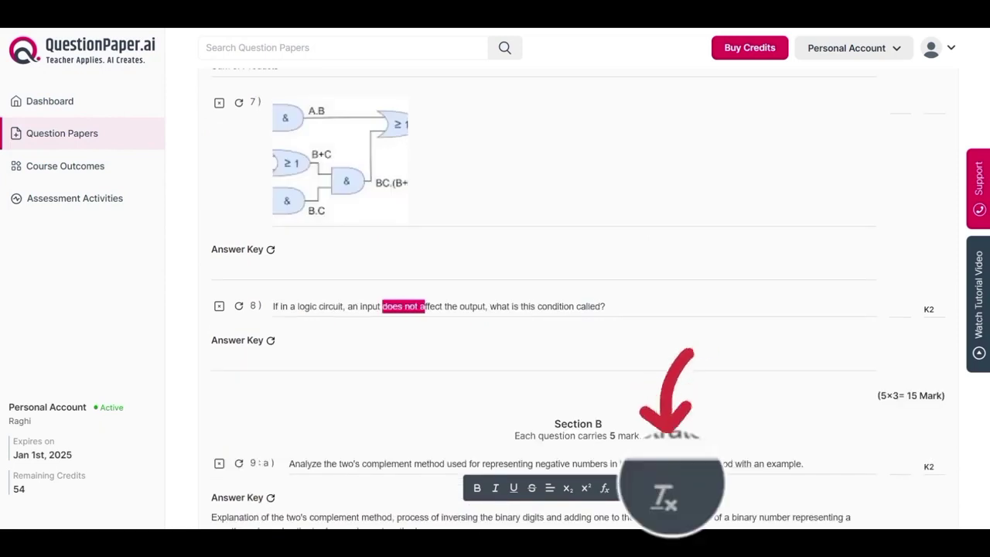
left_click(669, 488)
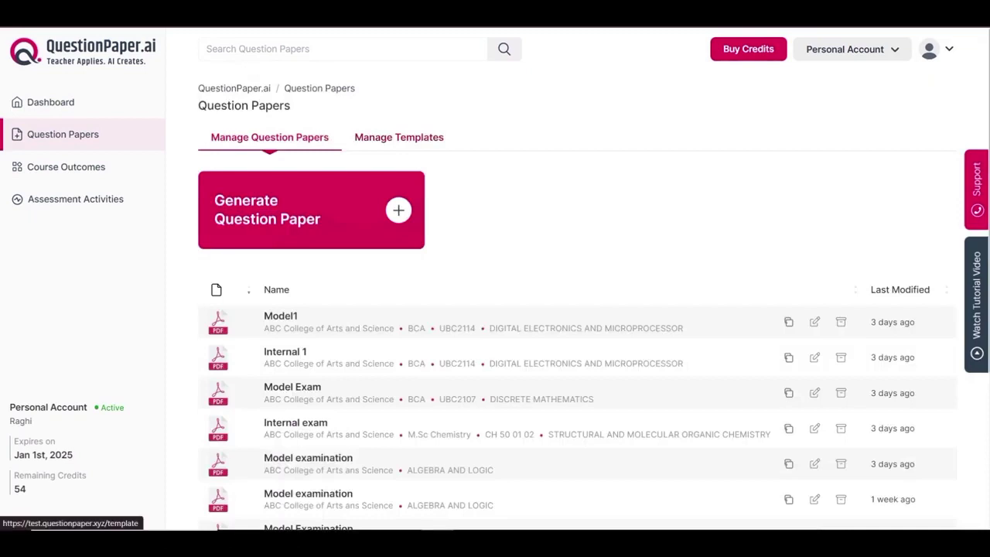
Create a new question paper template and name it "Model Examination".
left_click(400, 137)
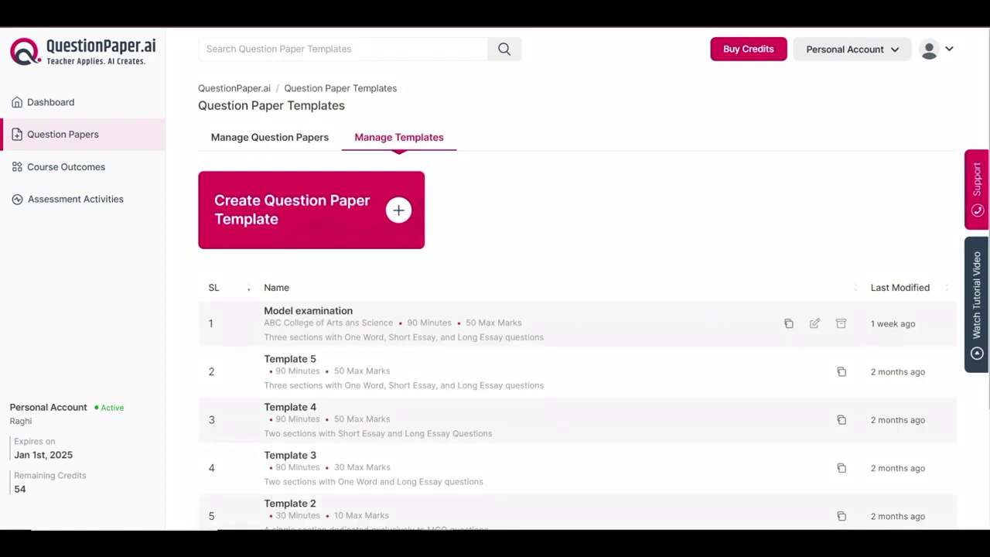
left_click(312, 211)
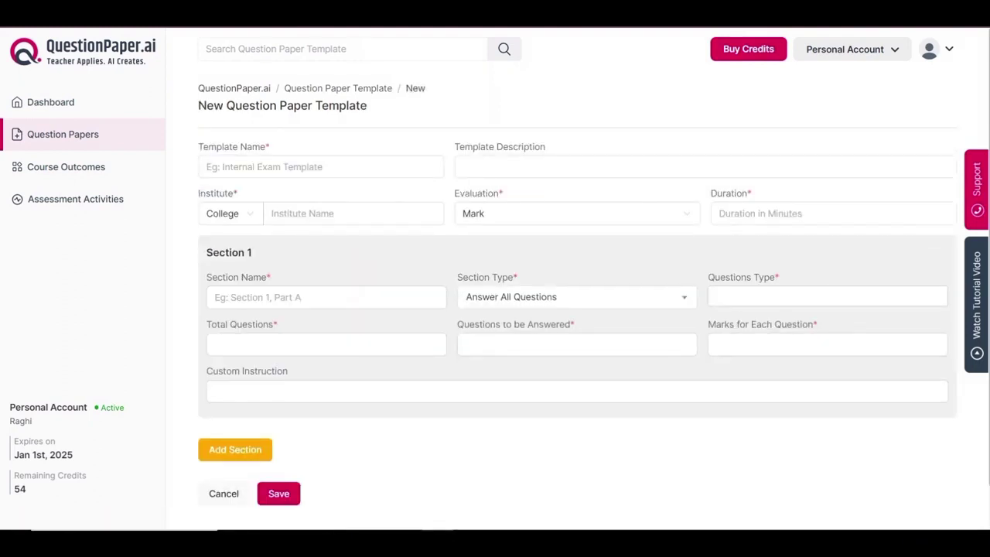
left_click(279, 493)
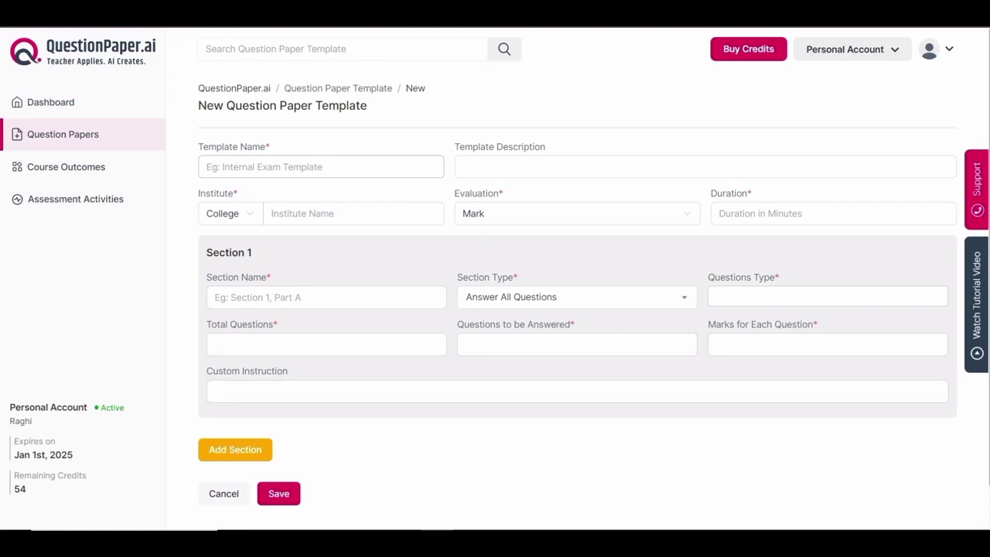
type("Model Ex")
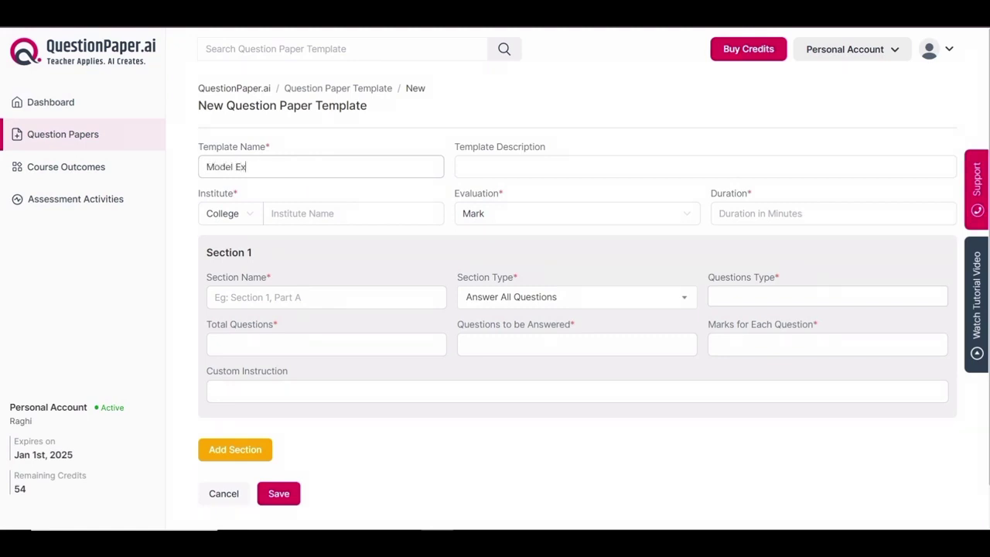
type("amination")
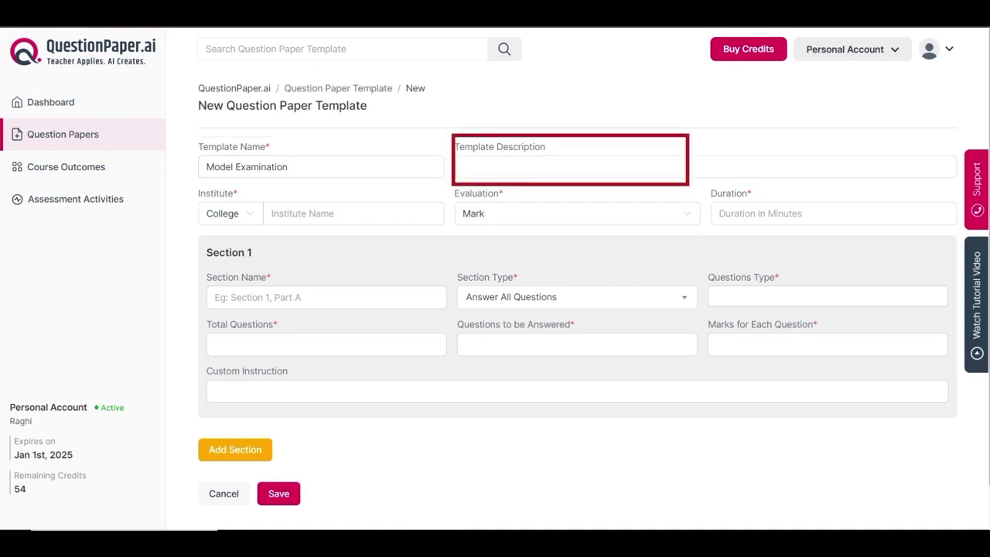
Describe the template as "Three sections with MCQ, short essay, and long essay questions".
left_click(576, 167)
type("Three sections with MCQ, short essay, and long essay questions")
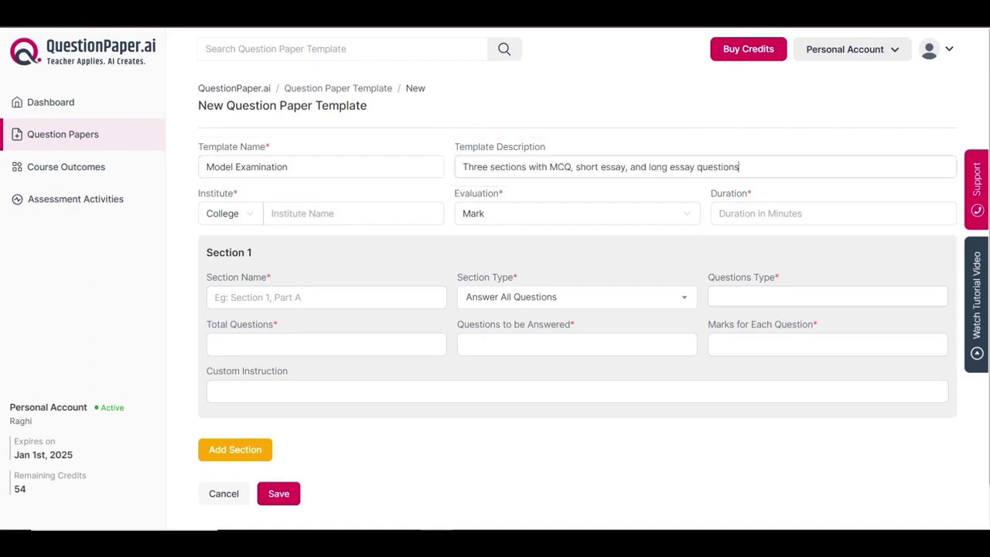
key("Return")
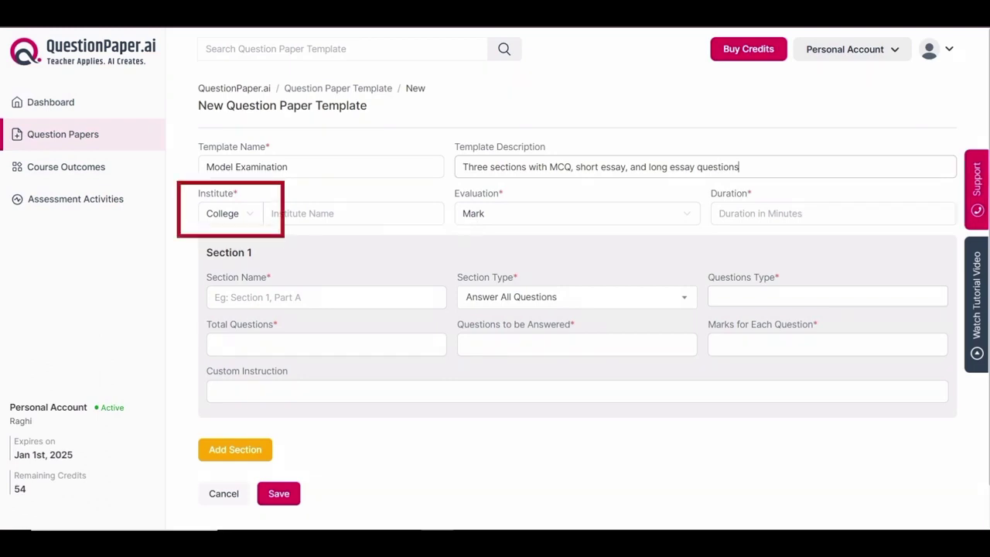
Review the institute types for the template and choose College.
left_click(230, 213)
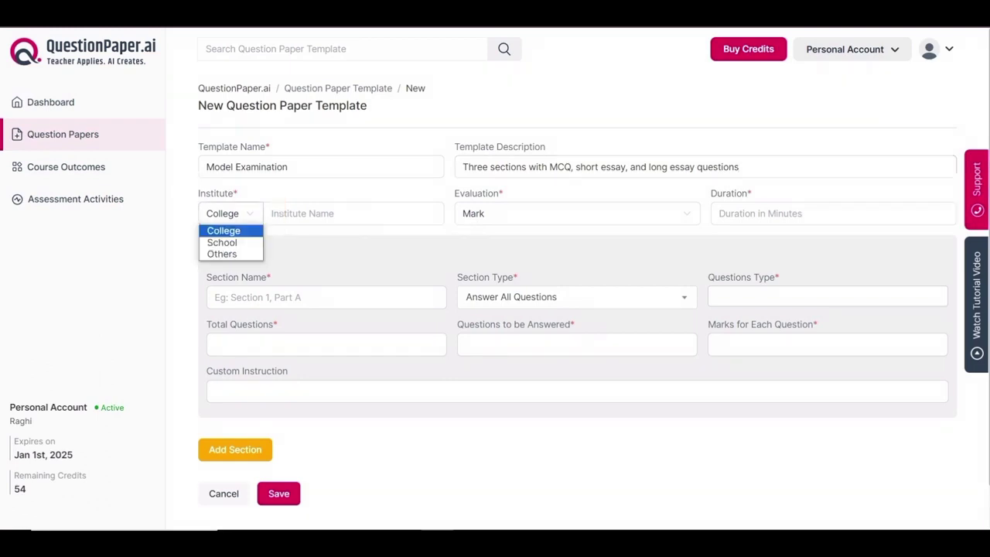
key("Down")
key("Down")
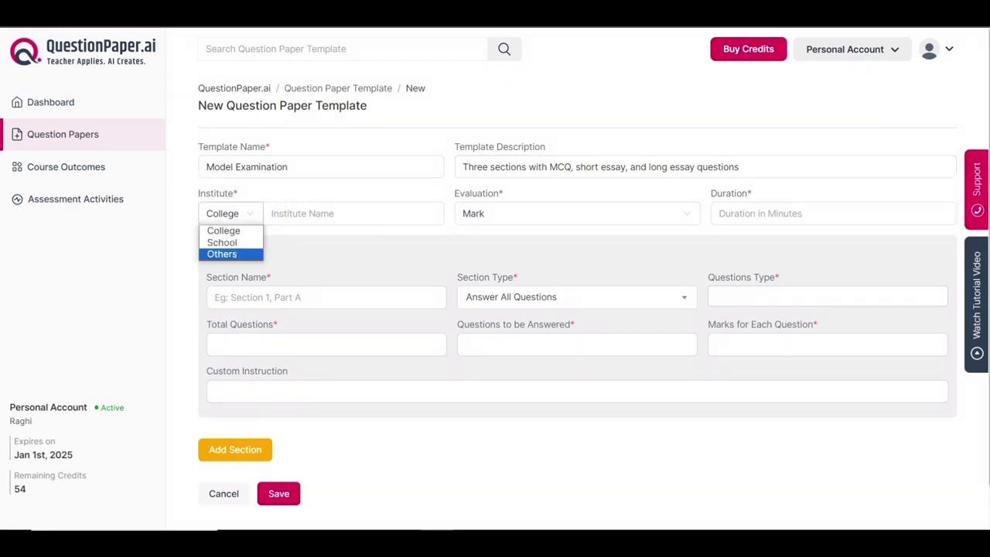
key("Up")
key("Up")
key("Return")
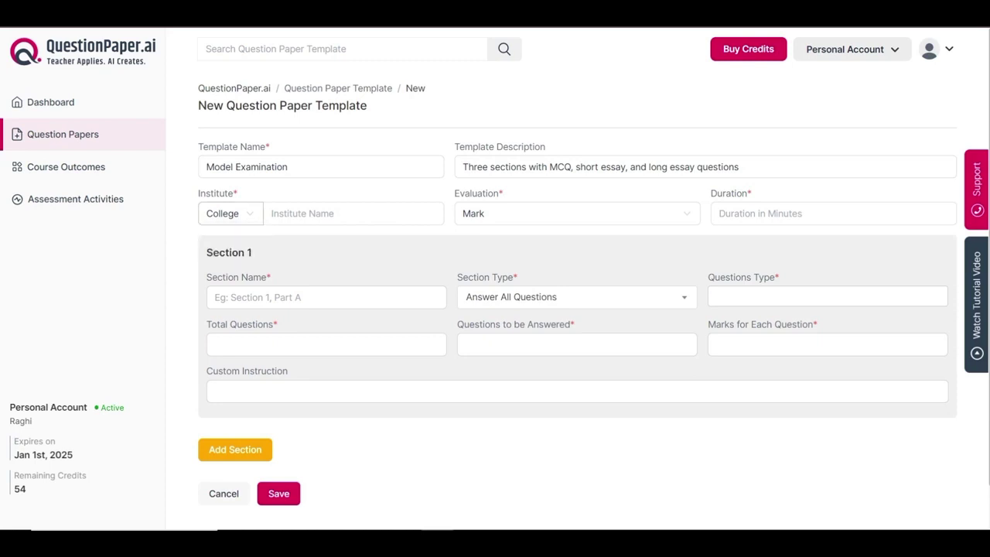
Enter "ABC College of Arts and Science" as the institute name of the template.
left_click(301, 213)
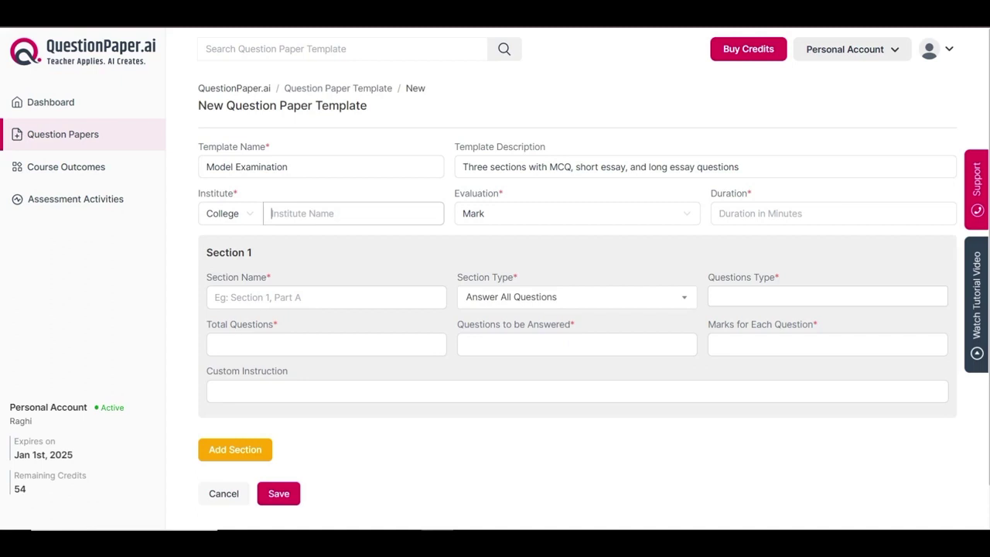
type("ABC")
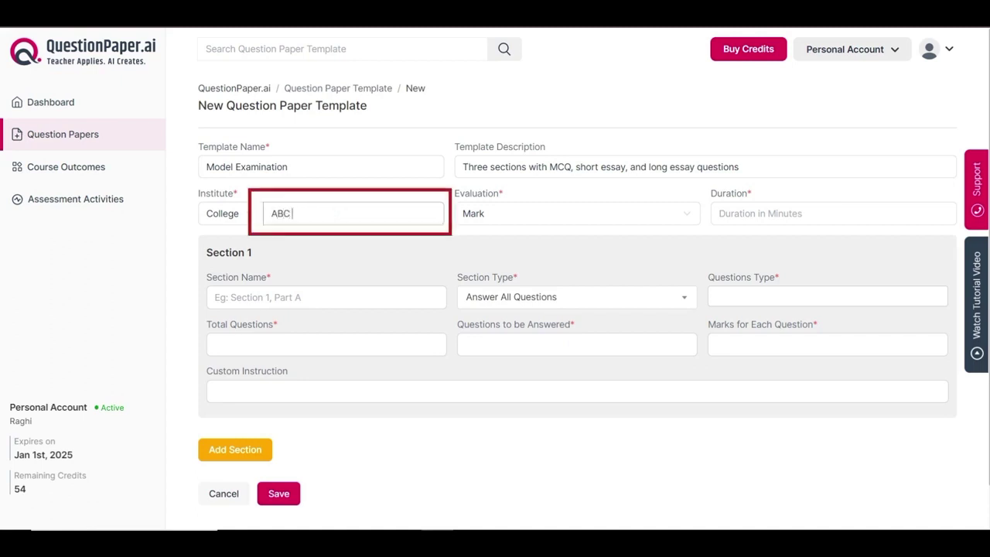
type(" College of Arts")
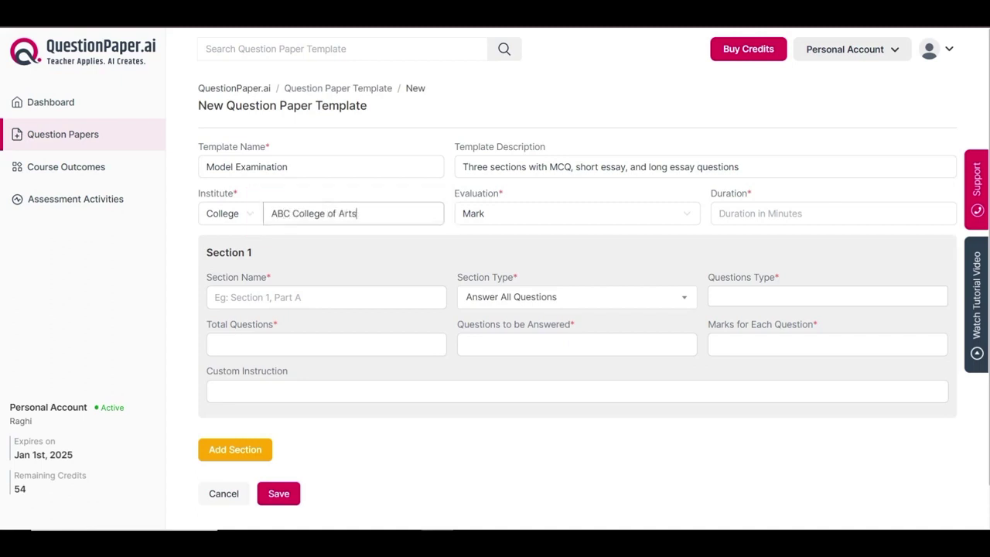
type(" and Science")
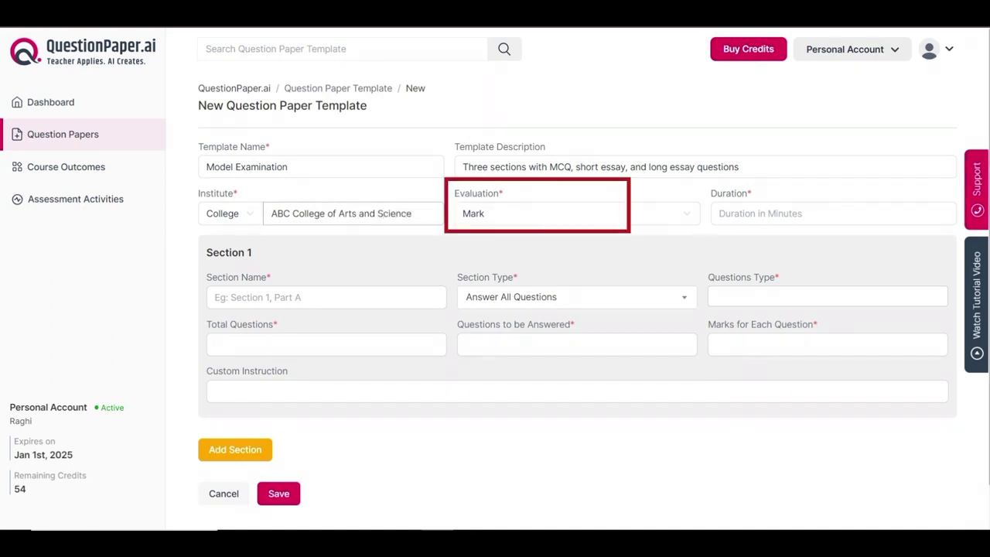
Choose Mark as the template's evaluation method and set the exam duration to 60 minutes.
left_click(577, 214)
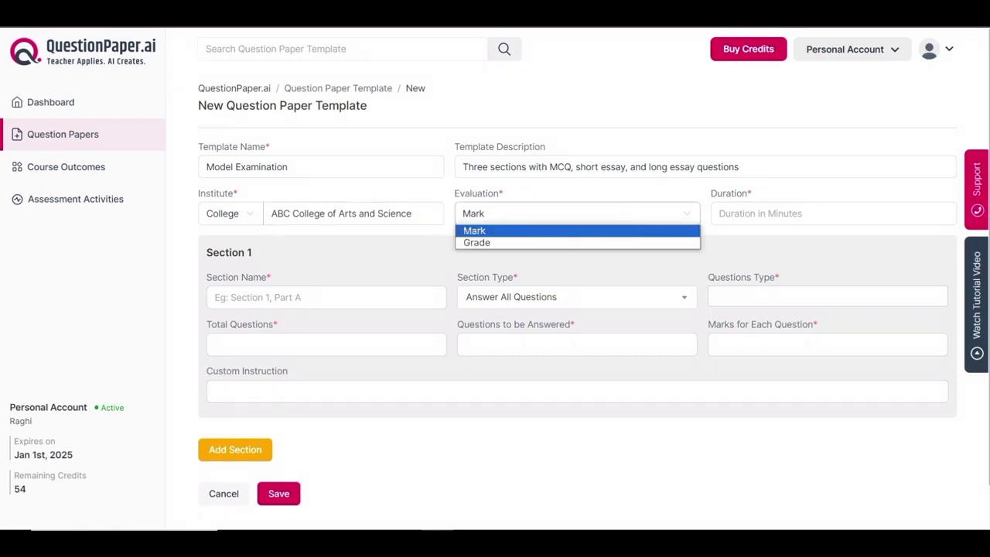
left_click(577, 230)
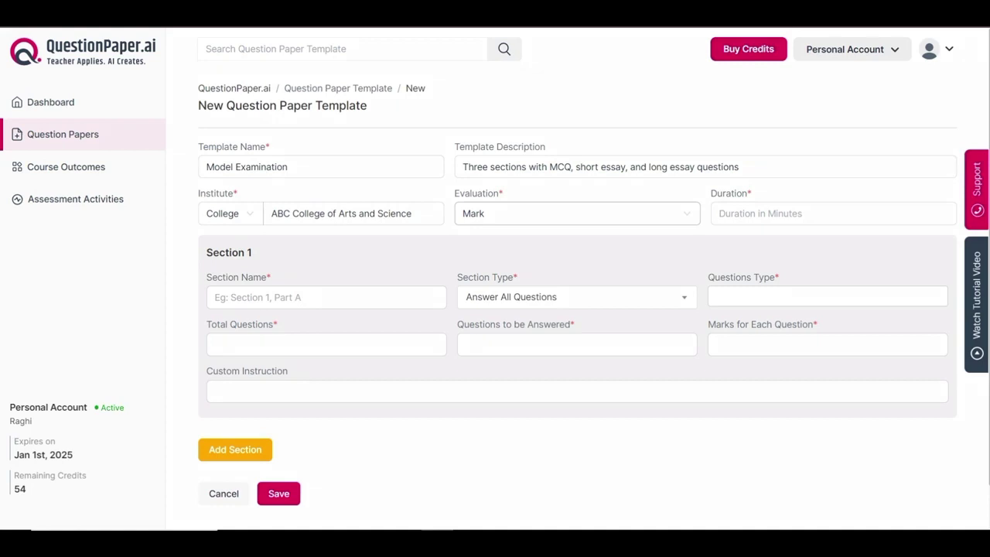
left_click(833, 214)
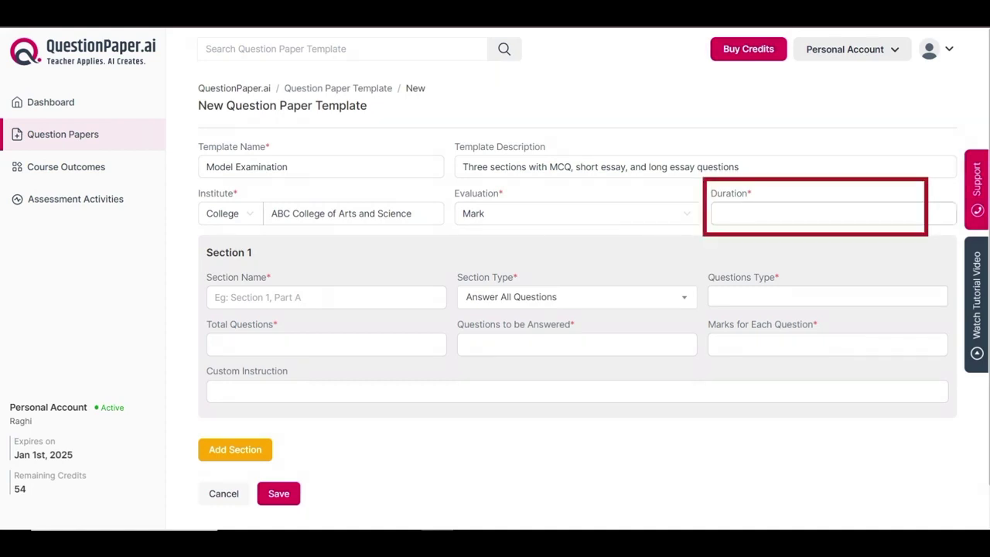
type("60")
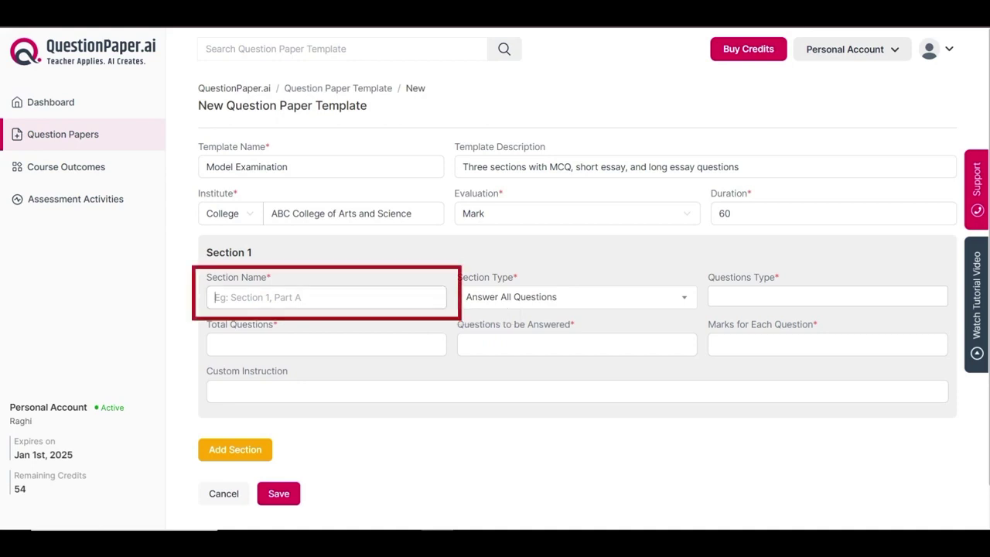
Name Section 1 "Part A" and choose Answer All Questions as its section type.
type("Pa")
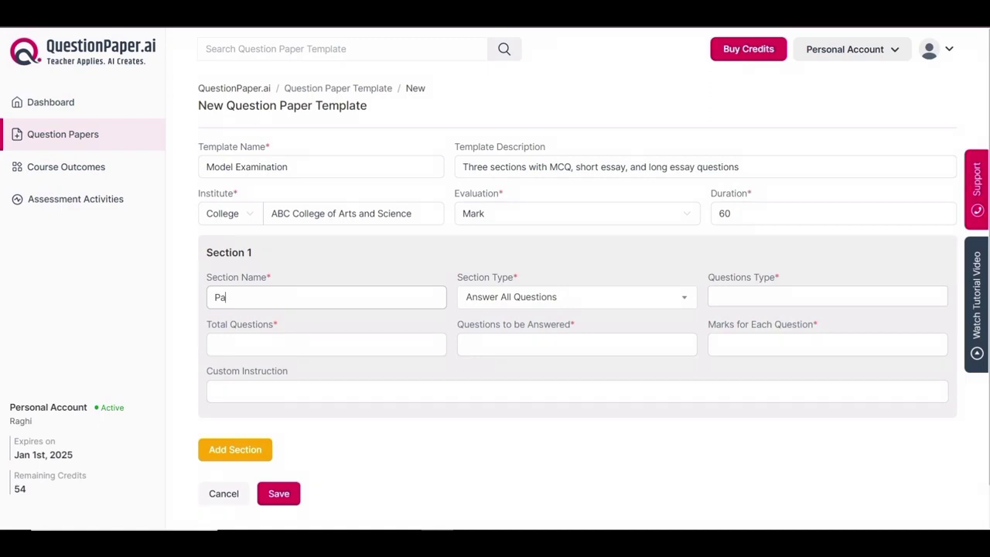
type("rt A")
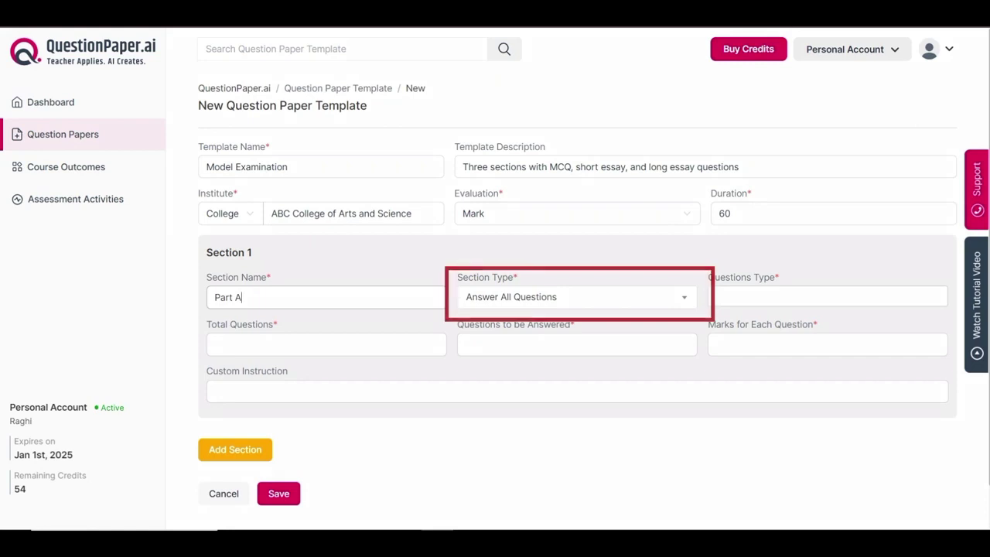
left_click(577, 297)
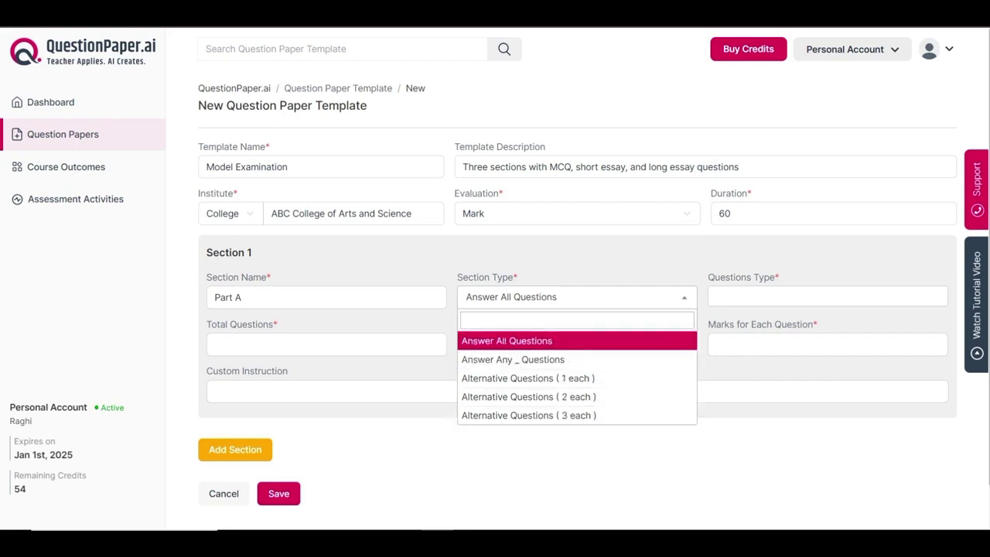
key("Return")
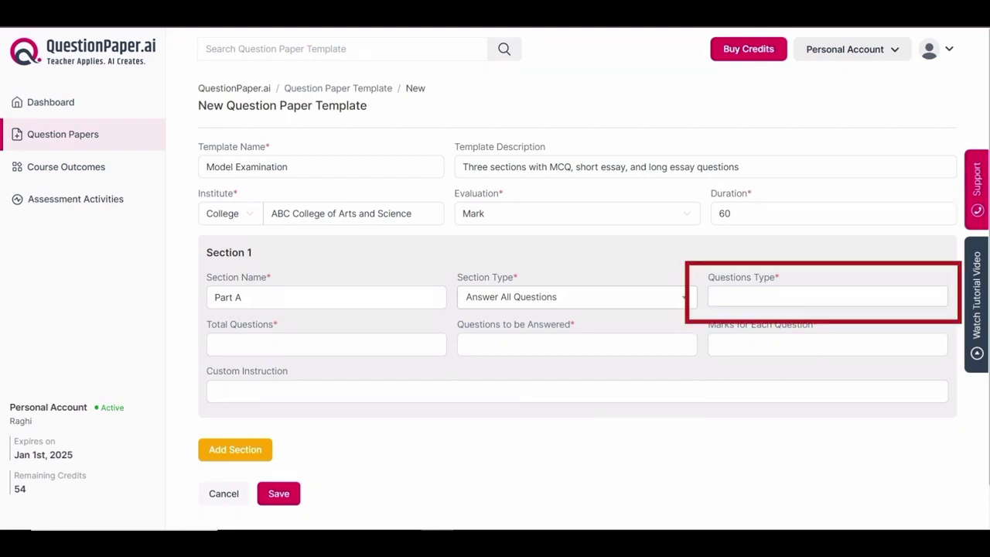
Review the available question types for Section 1 and choose Multiple Choice Questions.
left_click(828, 297)
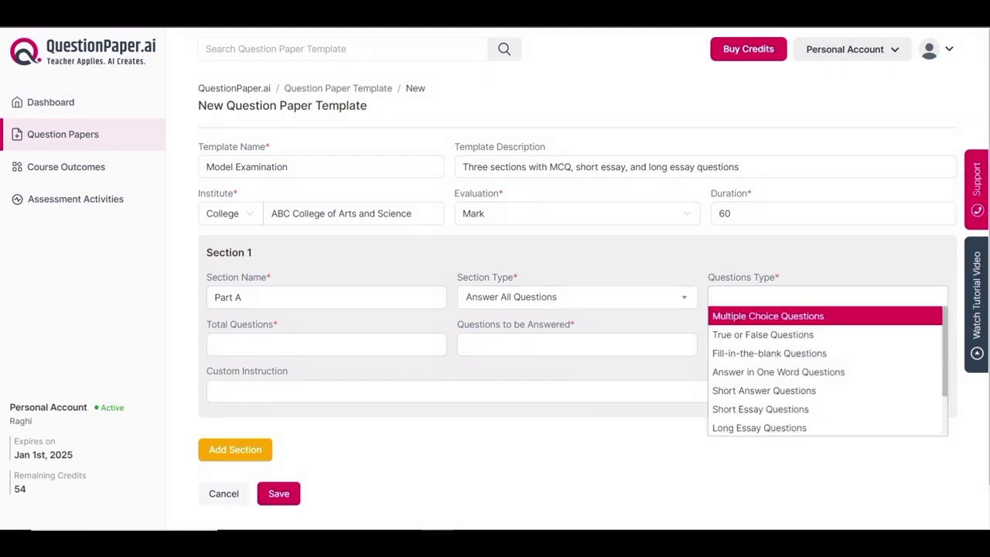
key("Down")
key("Up")
key("Down")
key("Down")
key("Down")
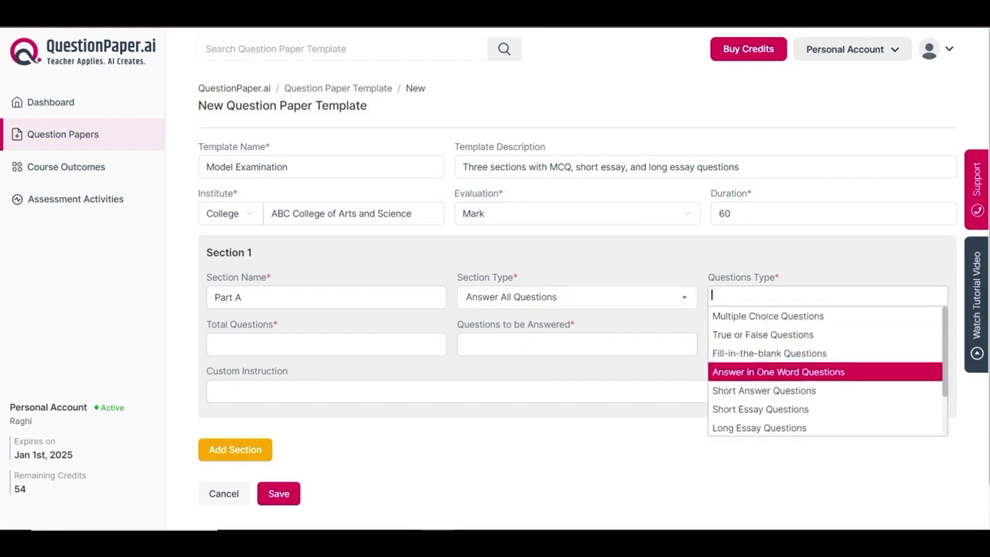
key("Down")
key("Down")
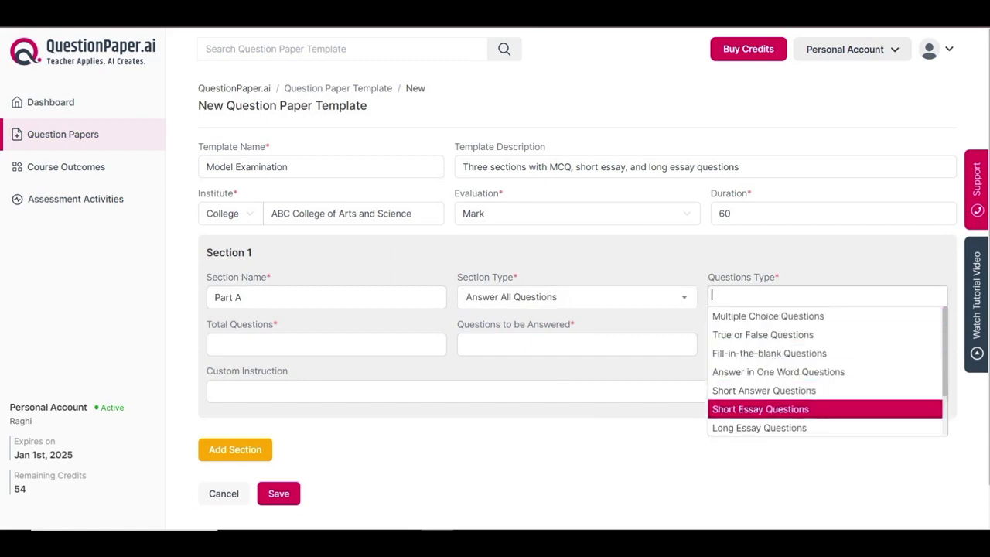
key("Down")
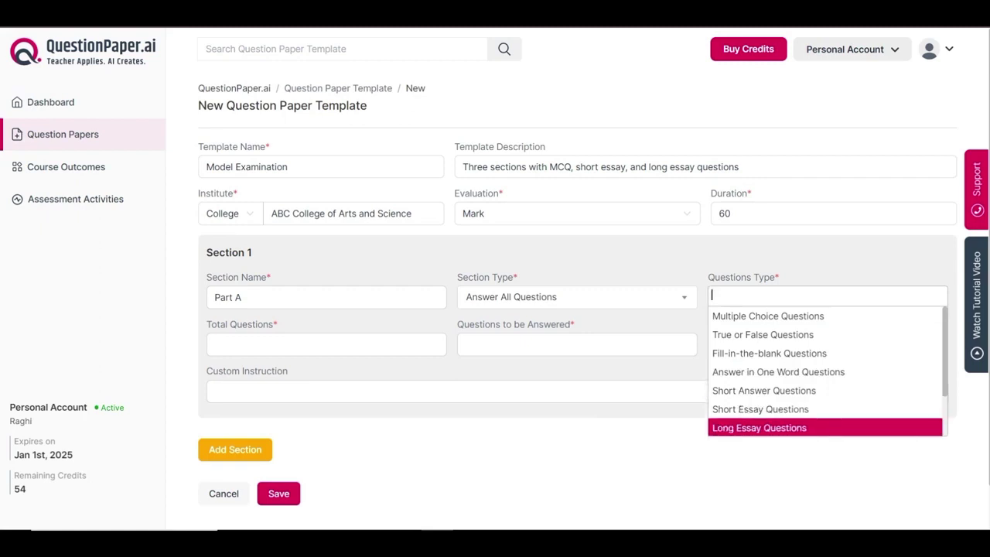
key("Down")
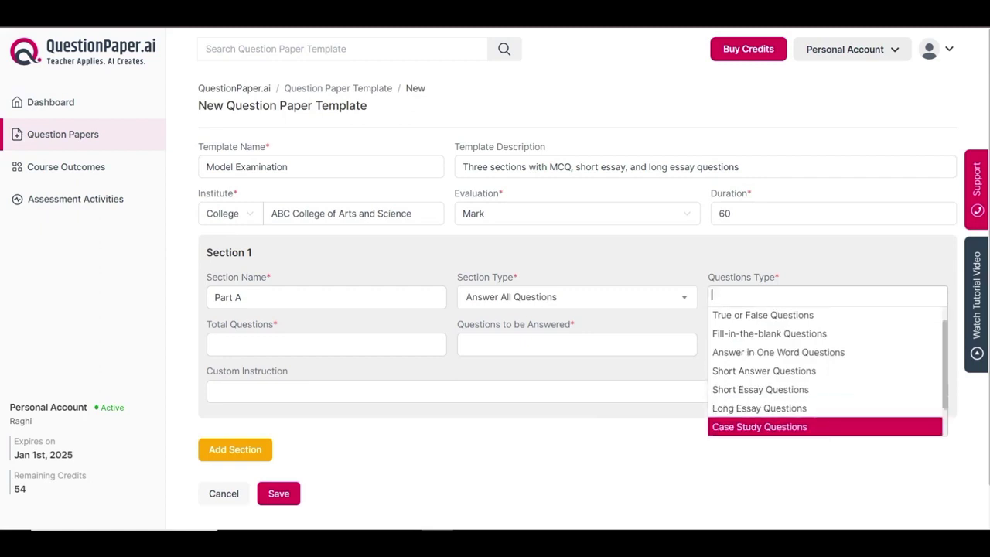
key("Down")
key("Down")
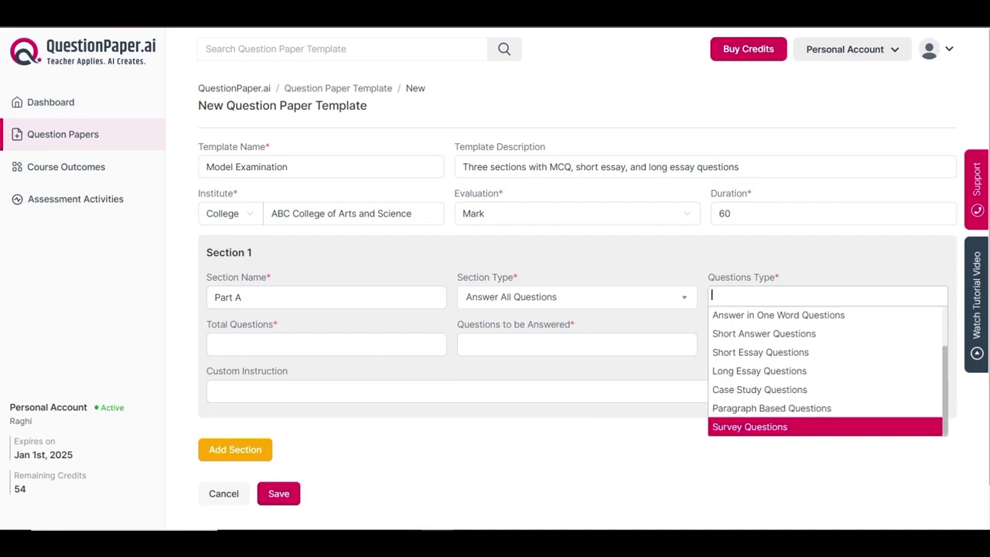
key("Up")
key("Up")
key("Up")
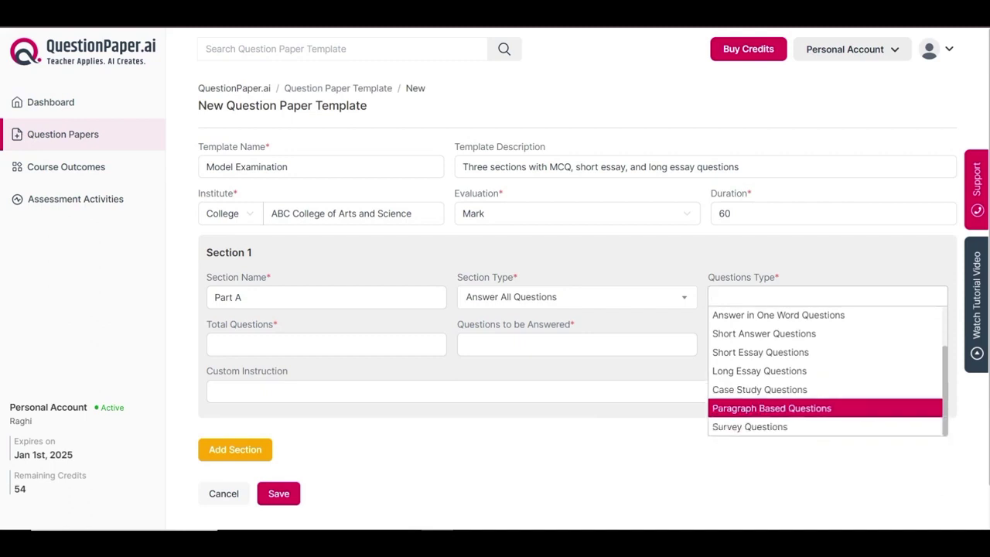
key("Up")
key("Up")
key("Up")
key("Up")
key("Up")
key("Up")
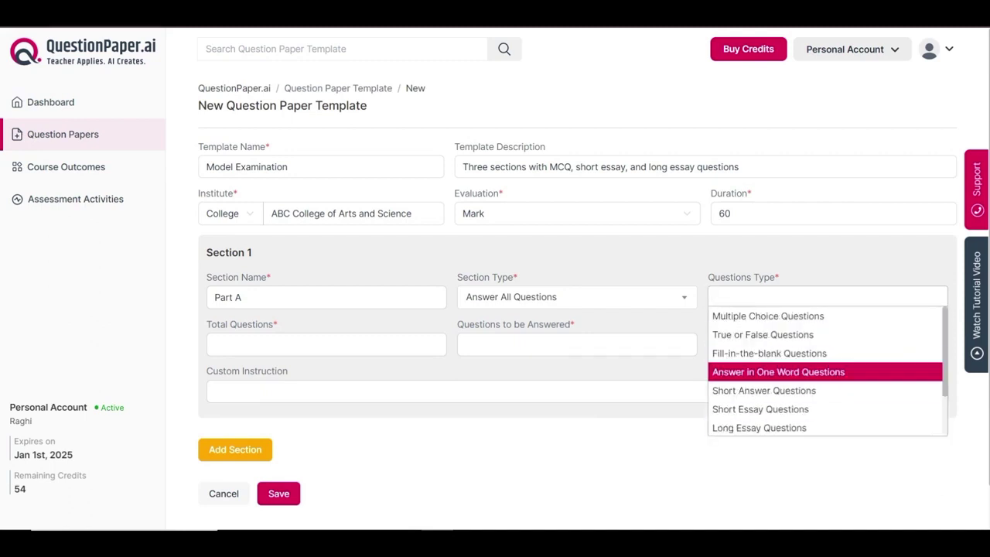
key("Return")
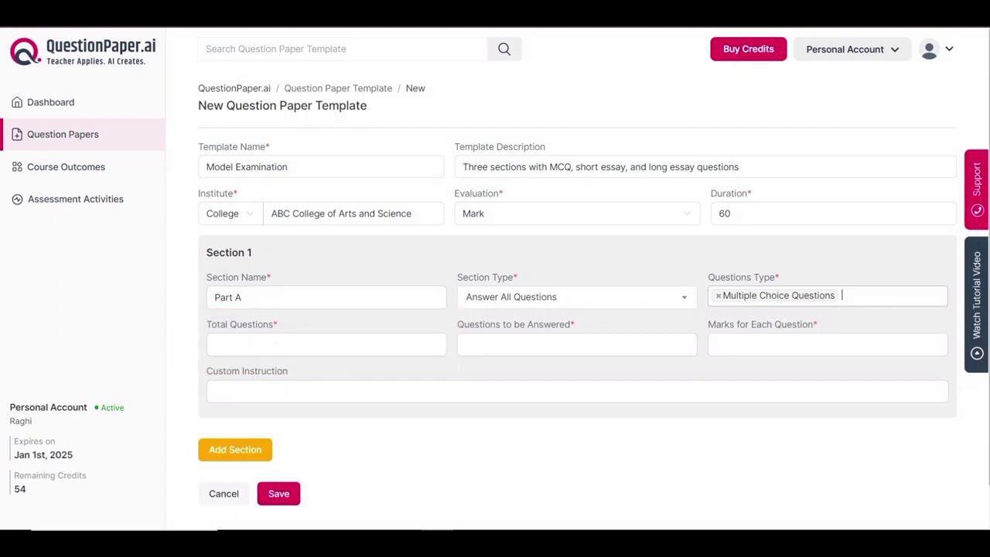
Set the total questions of Section 1 to 10 and open the number of questions to be answered for entry.
left_click(326, 345)
type("10")
left_click(577, 345)
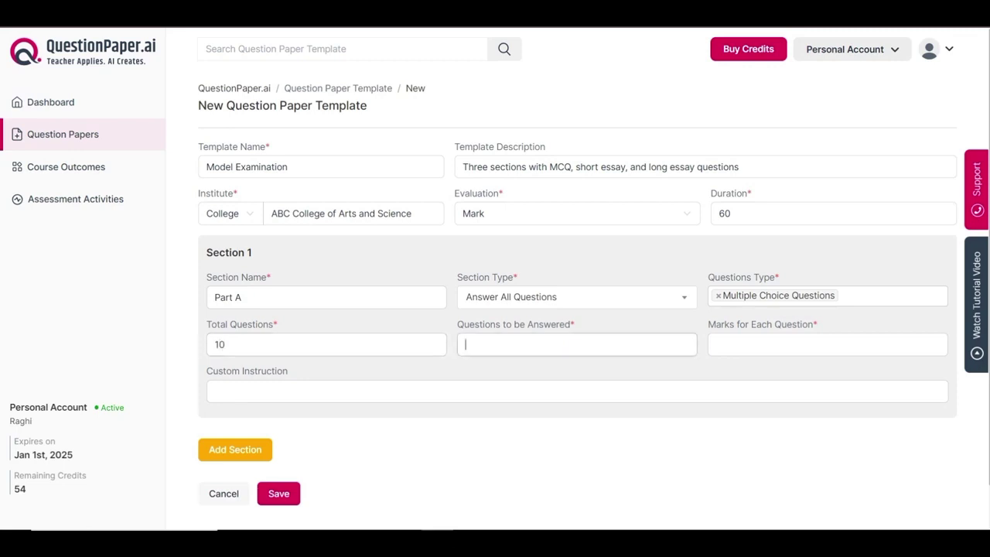